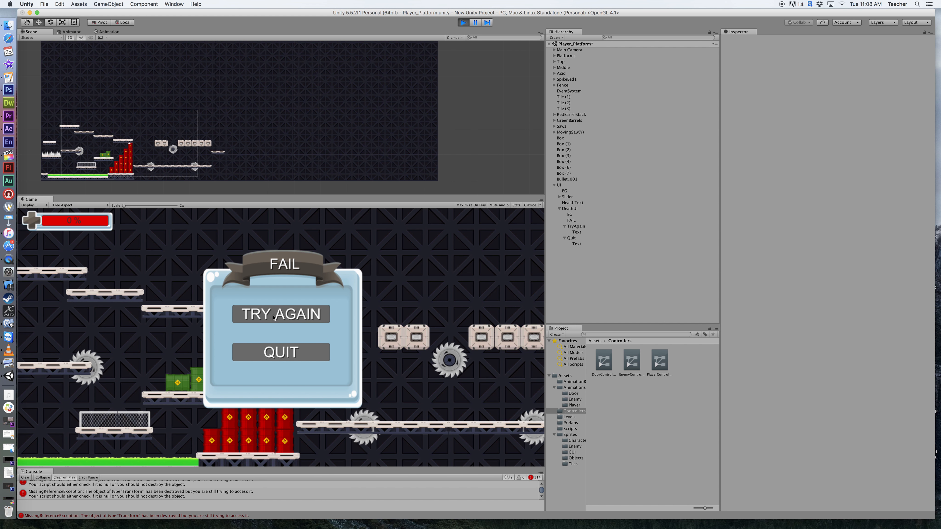
- Retry the level from the fail dialog in the running game, and stop play mode
{"action": "left_click", "coordinate": [274, 317]}
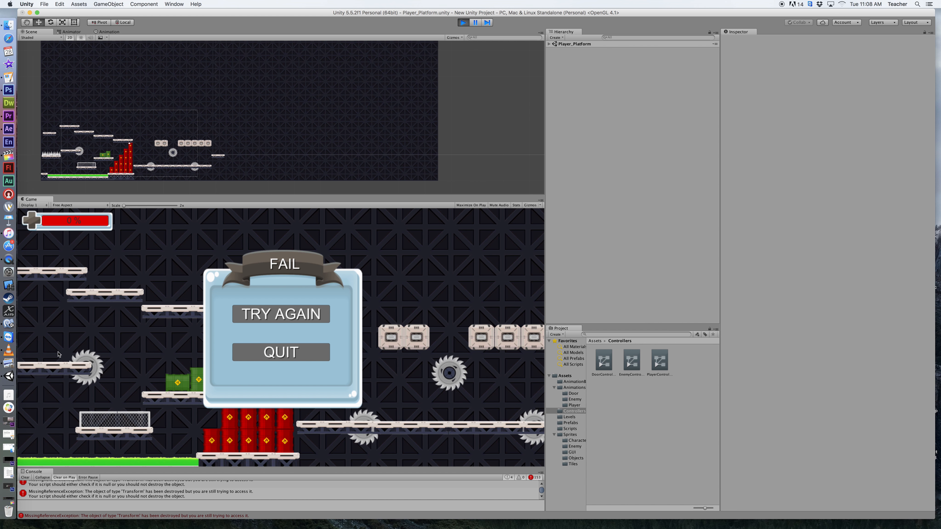
{"action": "left_click", "coordinate": [269, 316]}
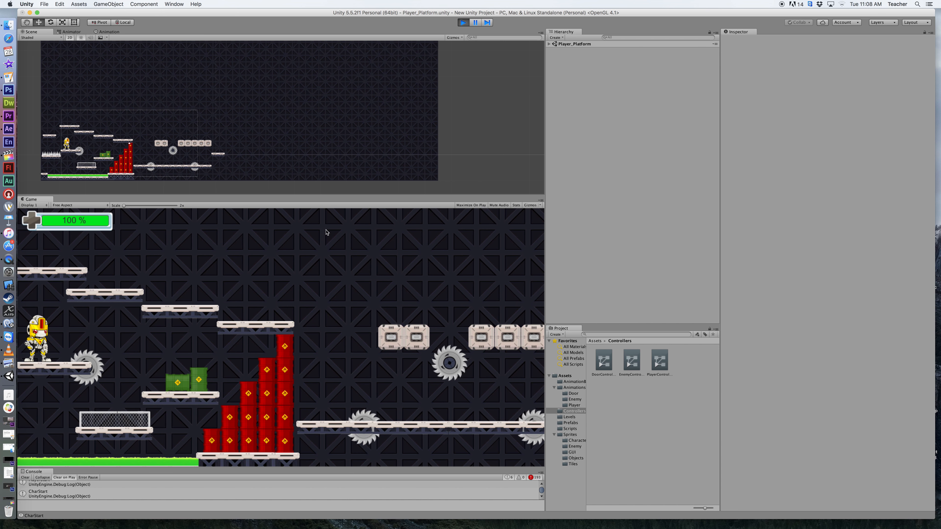
{"action": "left_click_drag", "start_coordinate": [453, 15], "coordinate": [453, 15]}
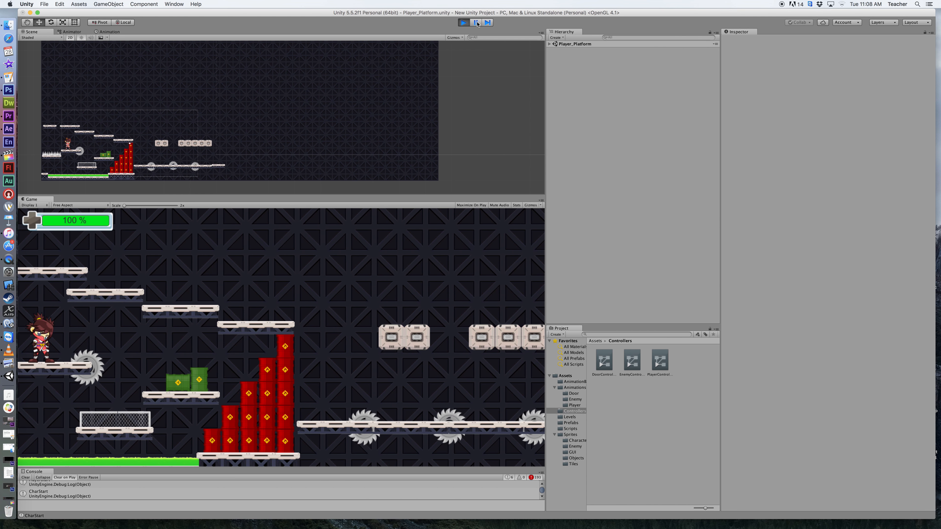
{"action": "left_click", "coordinate": [463, 23]}
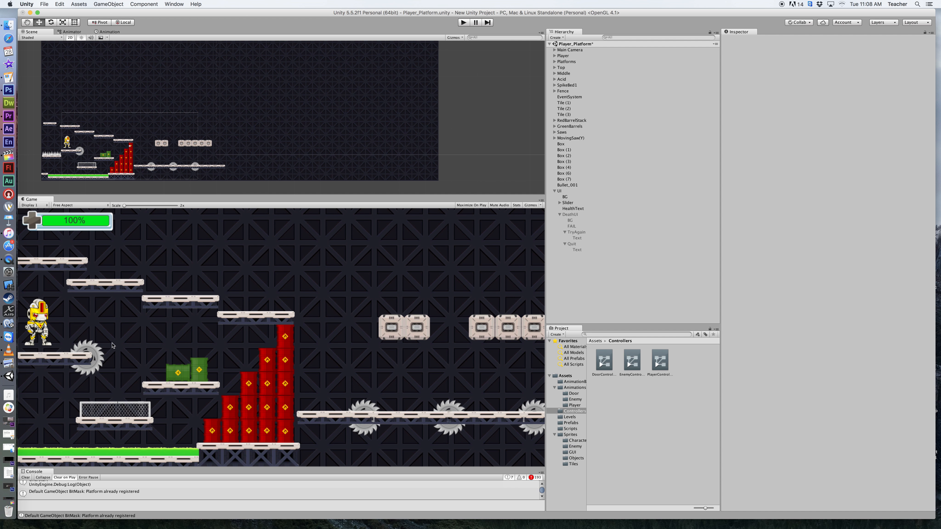
- Open the PlayerHealth script from the project's Scripts folder in the code editor
{"action": "left_click", "coordinate": [82, 152]}
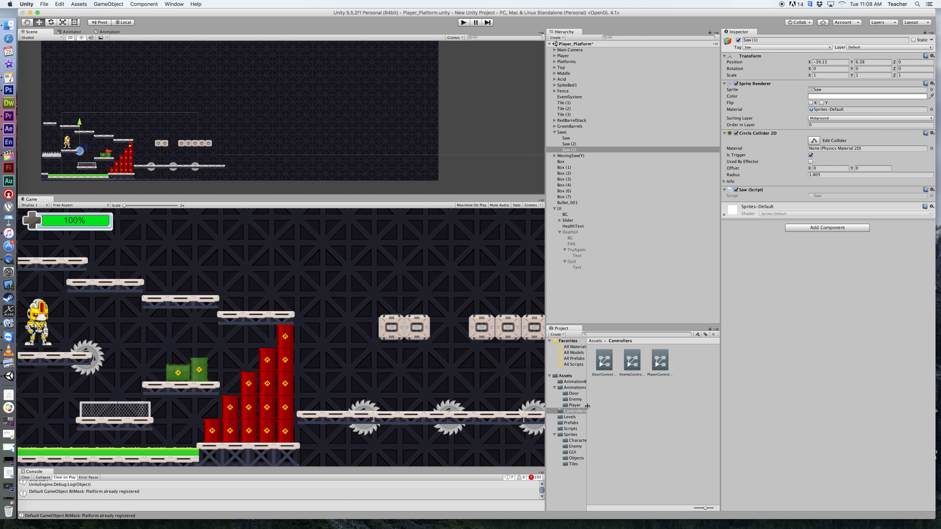
{"action": "left_click_drag", "start_coordinate": [587, 405], "coordinate": [601, 406]}
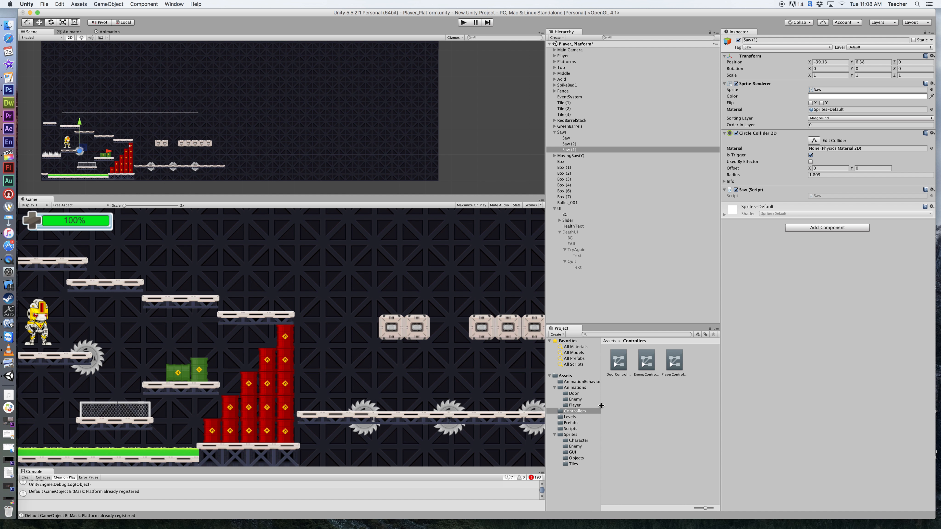
{"action": "left_click", "coordinate": [570, 429]}
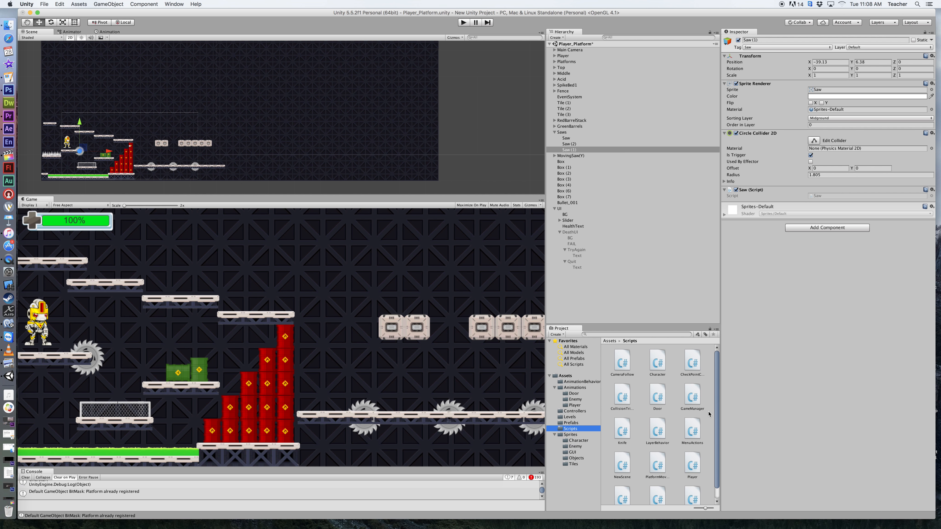
{"action": "scroll", "coordinate": [711, 419], "scroll_direction": "down", "scroll_amount": 2}
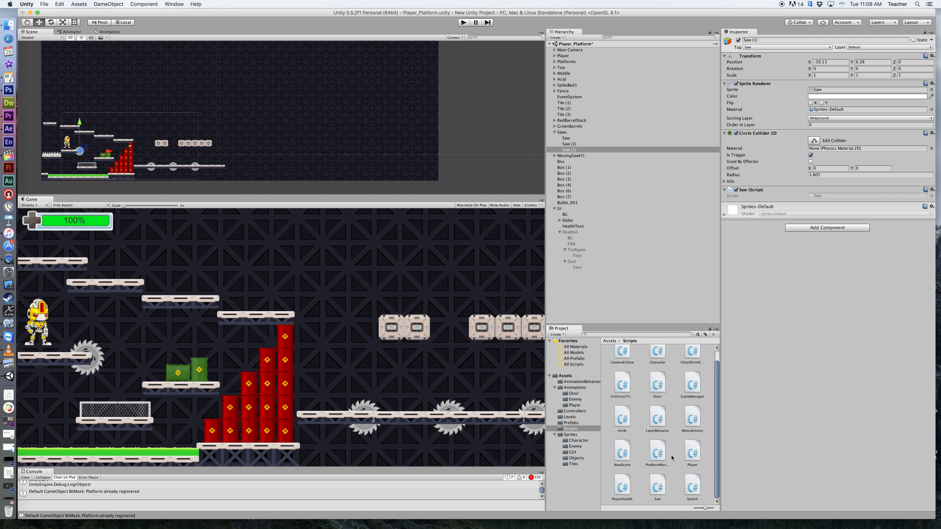
{"action": "double_click", "coordinate": [622, 489]}
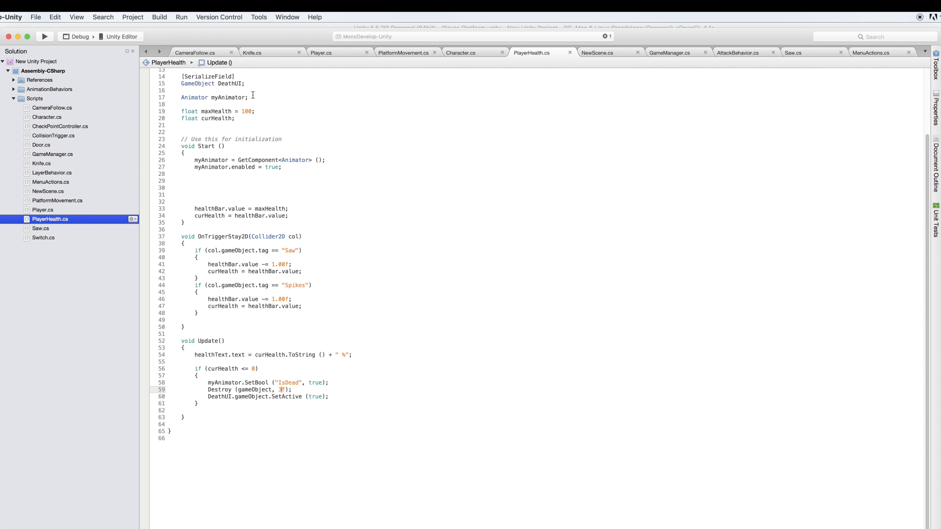
- In OnTriggerStay2D, duplicate the "Spikes" if-block directly below itself and set the copy's compared tag to "Acid"
{"action": "left_click_drag", "start_coordinate": [302, 271], "coordinate": [178, 237]}
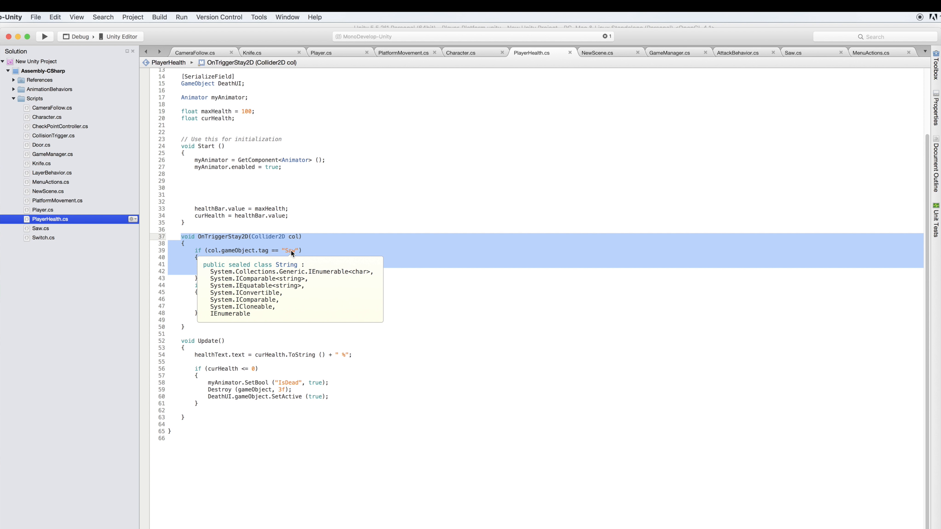
{"action": "left_click_drag", "start_coordinate": [302, 306], "coordinate": [191, 285]}
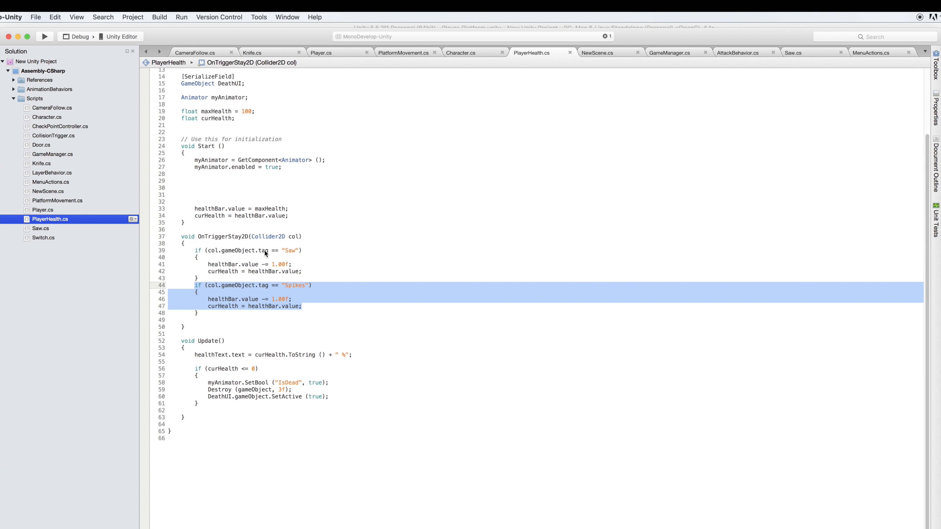
{"action": "left_click", "coordinate": [205, 314]}
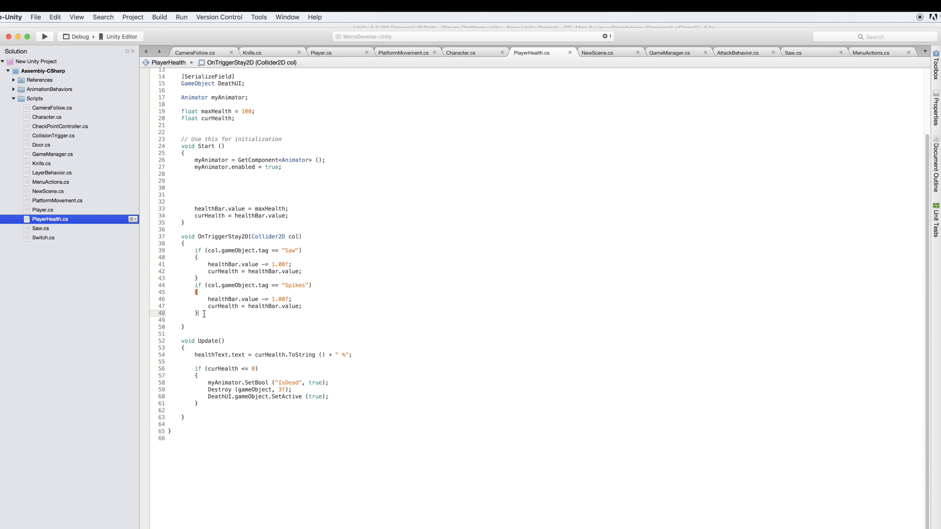
{"action": "left_click_drag", "start_coordinate": [205, 314], "coordinate": [190, 286]}
{"action": "key", "text": "super+c"}
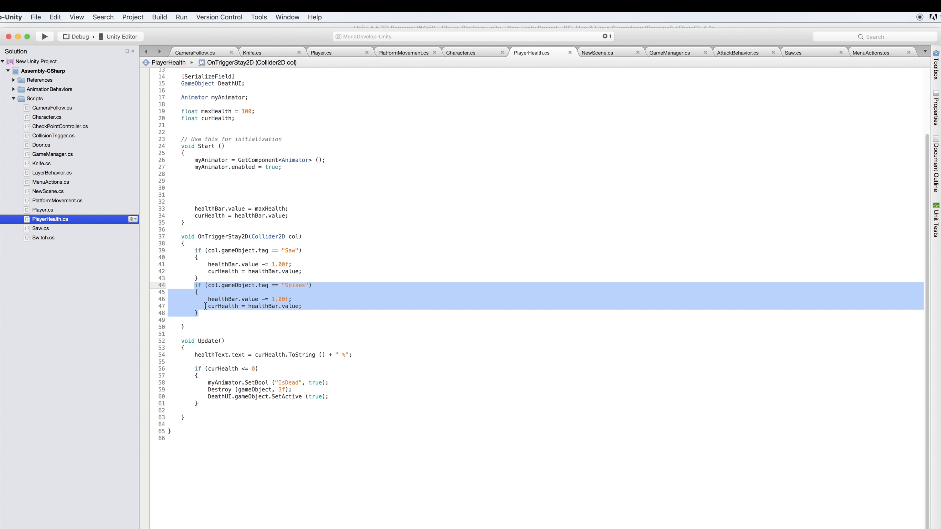
{"action": "left_click", "coordinate": [198, 319]}
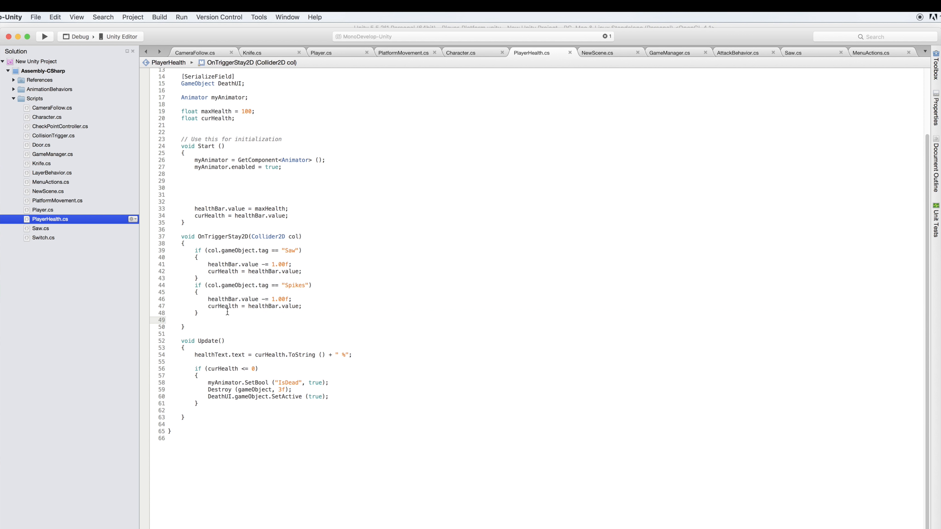
{"action": "key", "text": "super+v"}
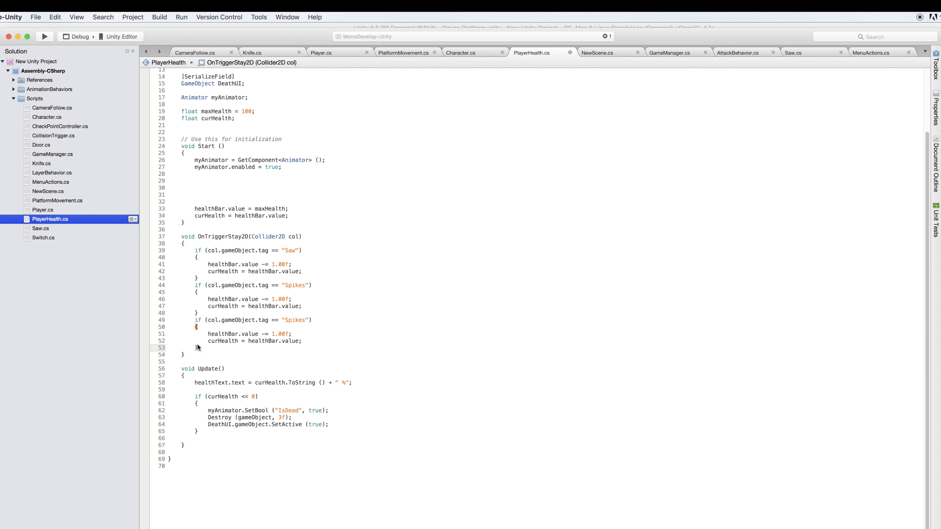
{"action": "double_click", "coordinate": [295, 320]}
{"action": "type", "text": "Acid"}
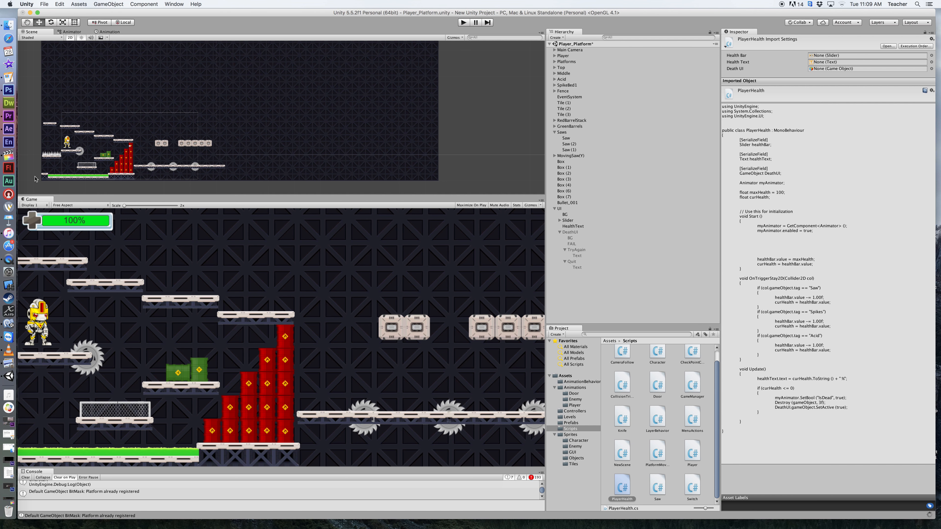
- Back in Unity, add a Box Collider 2D to the Acid (4) object inside the Acid group and make it a trigger
{"action": "left_click", "coordinate": [198, 191]}
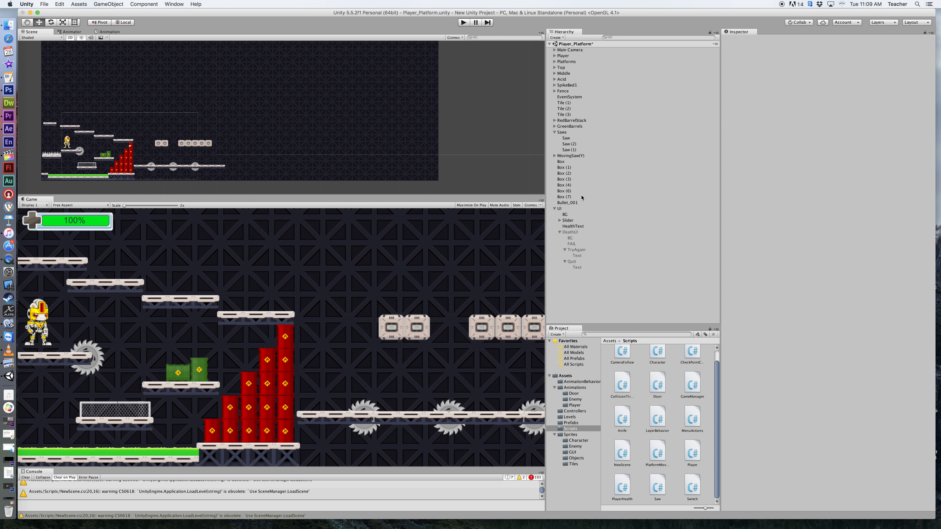
{"action": "left_click", "coordinate": [562, 79]}
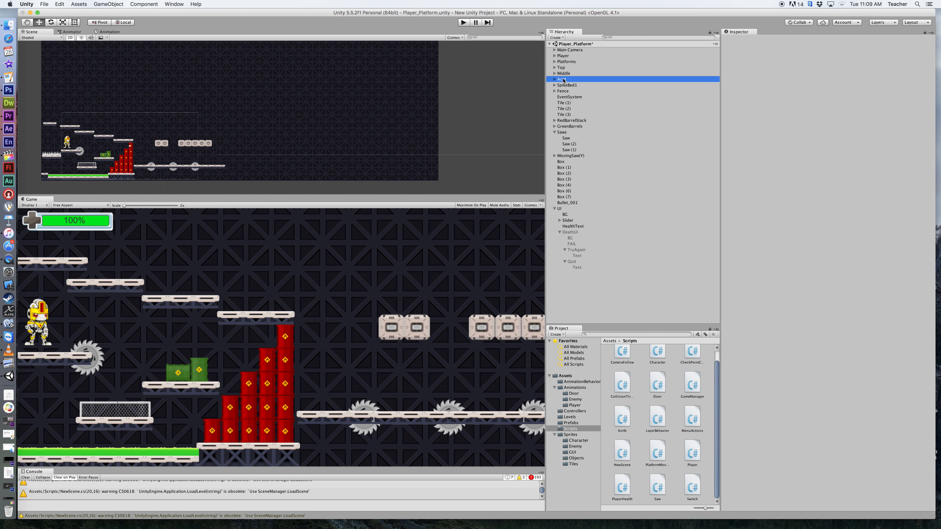
{"action": "key", "text": "Right"}
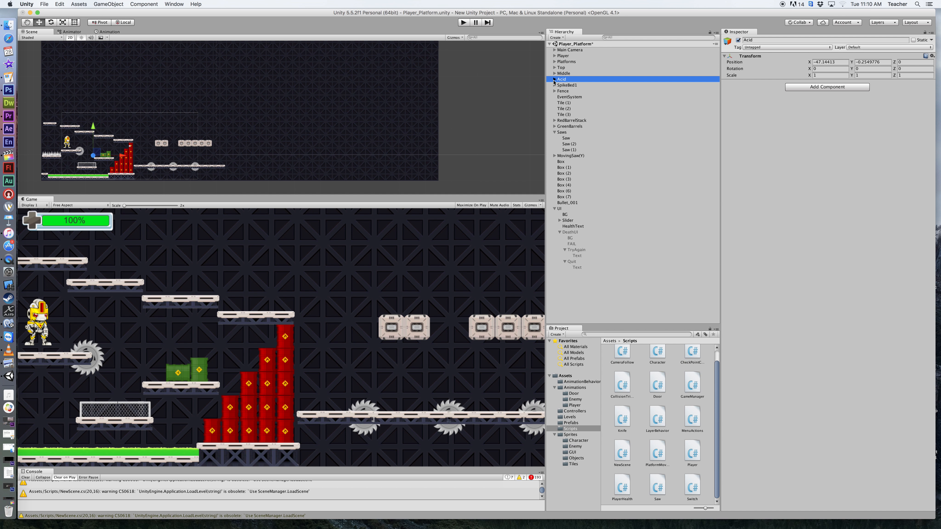
{"action": "left_click", "coordinate": [569, 186]}
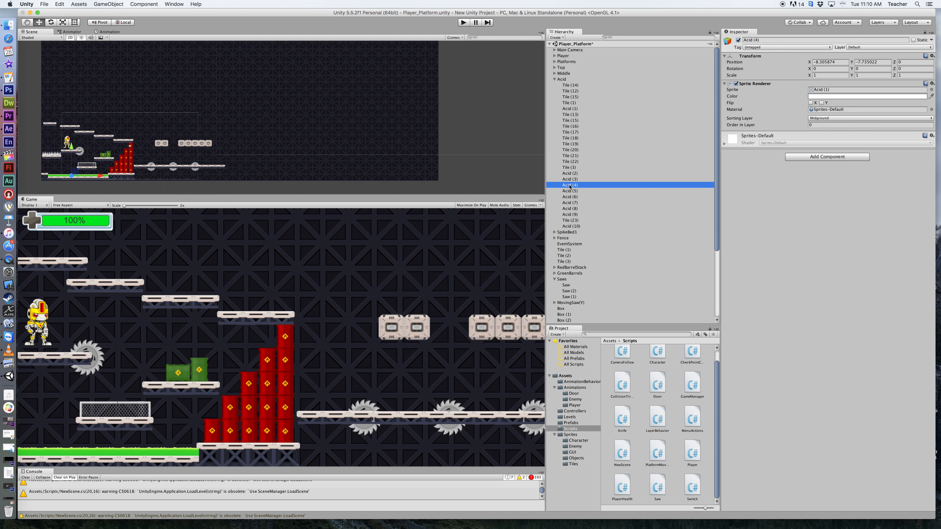
{"action": "left_click", "coordinate": [809, 157]}
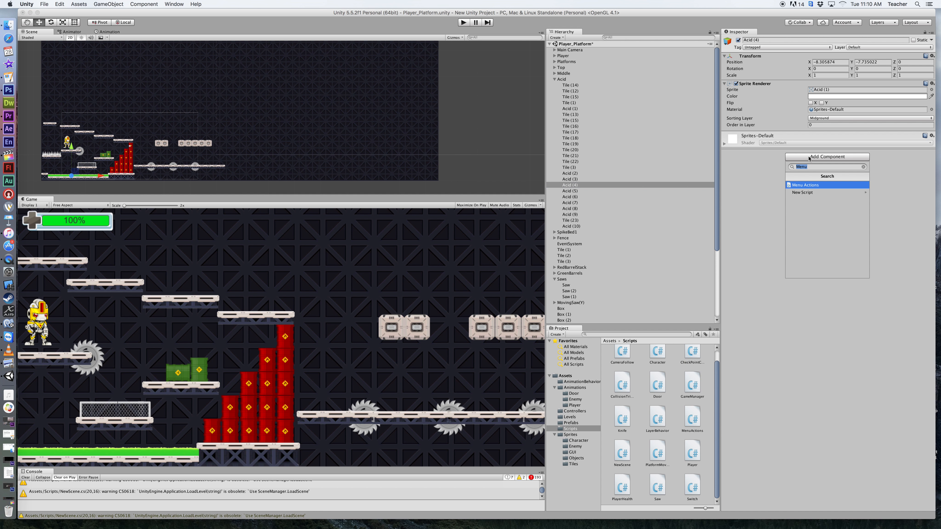
{"action": "type", "text": "collid"}
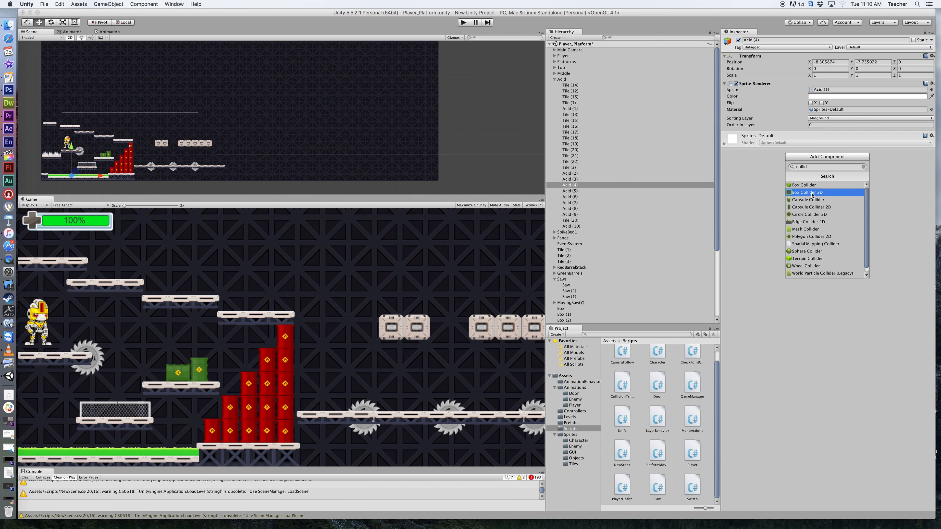
{"action": "left_click", "coordinate": [808, 193]}
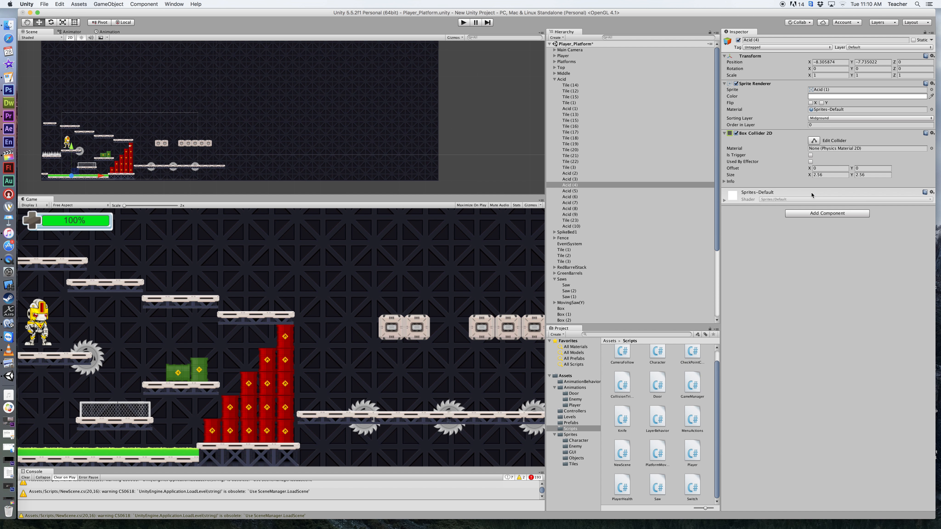
{"action": "left_click", "coordinate": [810, 156]}
- Reshape Acid (4)'s box collider to span the whole acid pool at the height of the liquid, about 23.08 by 0.58 units
{"action": "left_click", "coordinate": [814, 142]}
{"action": "scroll", "coordinate": [75, 176], "scroll_direction": "up", "scroll_amount": 10}
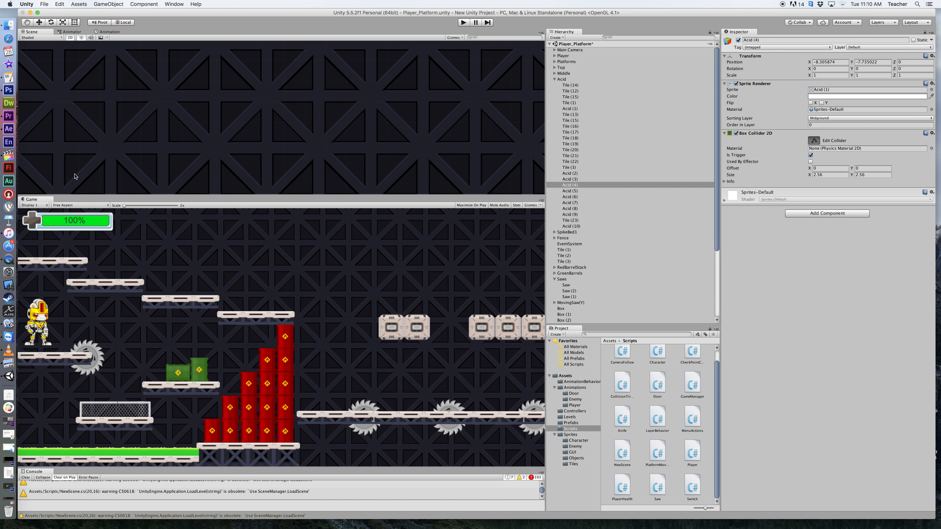
{"action": "middle_click_drag", "start_coordinate": [114, 179], "coordinate": [270, 98]}
{"action": "middle_click_drag", "start_coordinate": [173, 159], "coordinate": [364, 93]}
{"action": "mouse_move", "coordinate": [122, 167]}
{"action": "middle_mouse_down"}
{"action": "mouse_move", "coordinate": [317, 102]}
{"action": "mouse_move", "coordinate": [302, 118]}
{"action": "mouse_move", "coordinate": [346, 103]}
{"action": "middle_mouse_up"}
{"action": "mouse_move", "coordinate": [155, 171]}
{"action": "middle_mouse_down"}
{"action": "mouse_move", "coordinate": [322, 125]}
{"action": "mouse_move", "coordinate": [260, 134]}
{"action": "mouse_move", "coordinate": [429, 79]}
{"action": "middle_mouse_up"}
{"action": "mouse_move", "coordinate": [203, 144]}
{"action": "middle_mouse_down"}
{"action": "mouse_move", "coordinate": [367, 168]}
{"action": "mouse_move", "coordinate": [375, 179]}
{"action": "middle_mouse_up"}
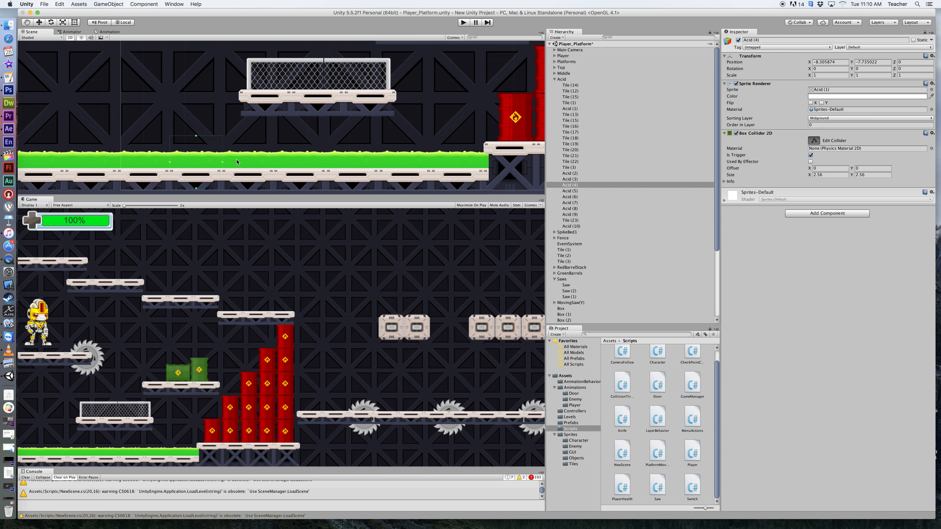
{"action": "left_click_drag", "start_coordinate": [219, 165], "coordinate": [487, 166]}
{"action": "left_click_drag", "start_coordinate": [169, 162], "coordinate": [28, 166]}
{"action": "middle_click_drag", "start_coordinate": [49, 163], "coordinate": [133, 165]}
{"action": "left_click_drag", "start_coordinate": [114, 164], "coordinate": [94, 165]}
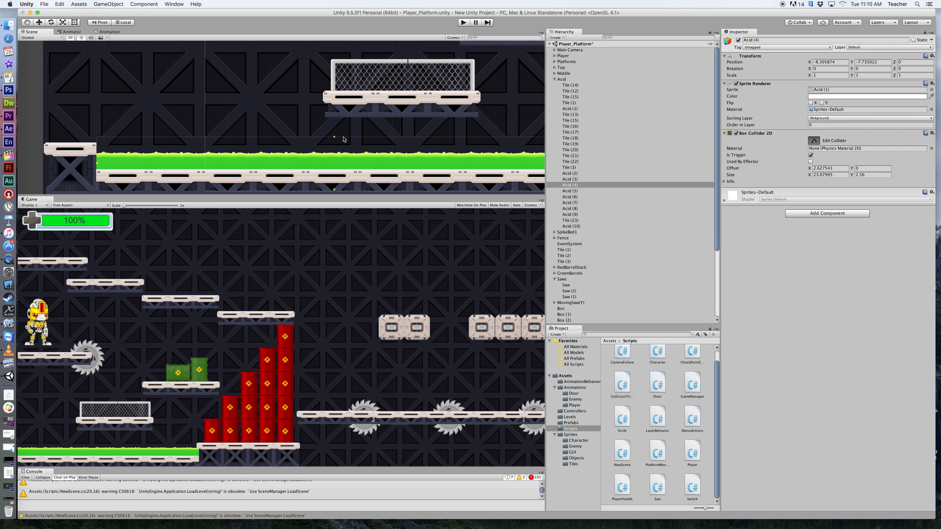
{"action": "left_click_drag", "start_coordinate": [334, 144], "coordinate": [336, 165]}
{"action": "left_click", "coordinate": [814, 140]}
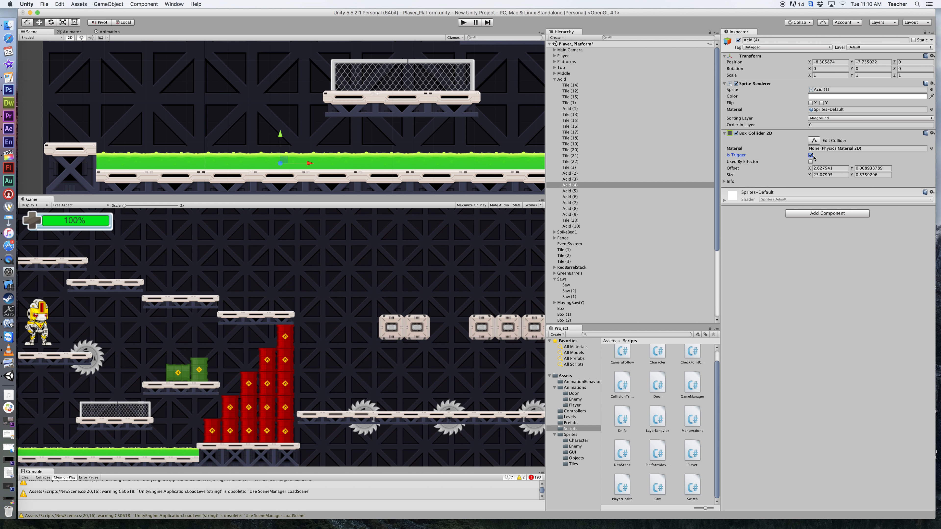
- Create a new tag named "Acid" in the project's tag list
{"action": "left_click", "coordinate": [776, 49]}
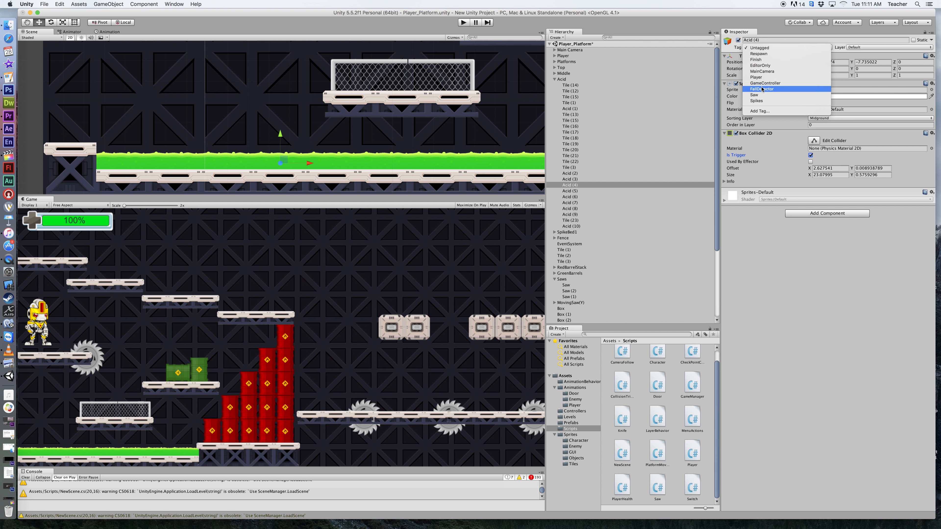
{"action": "left_click", "coordinate": [760, 110]}
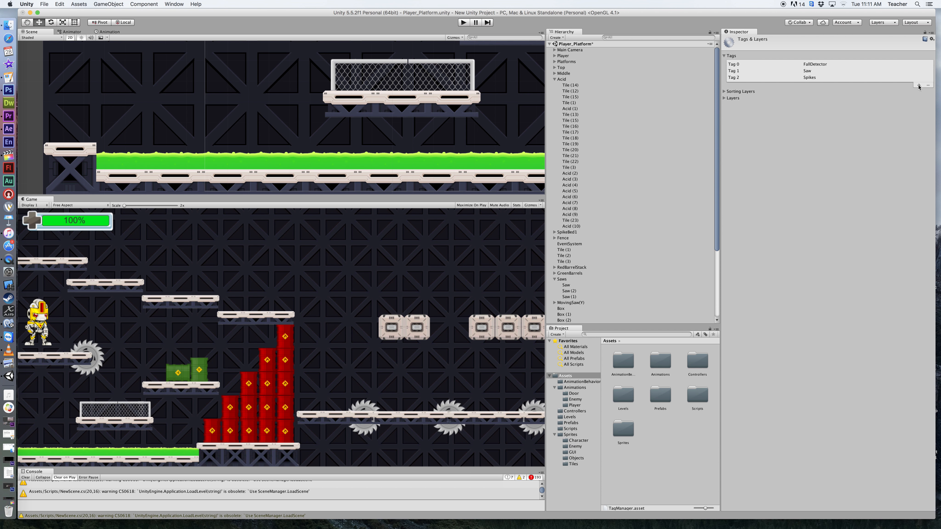
{"action": "left_click", "coordinate": [919, 86]}
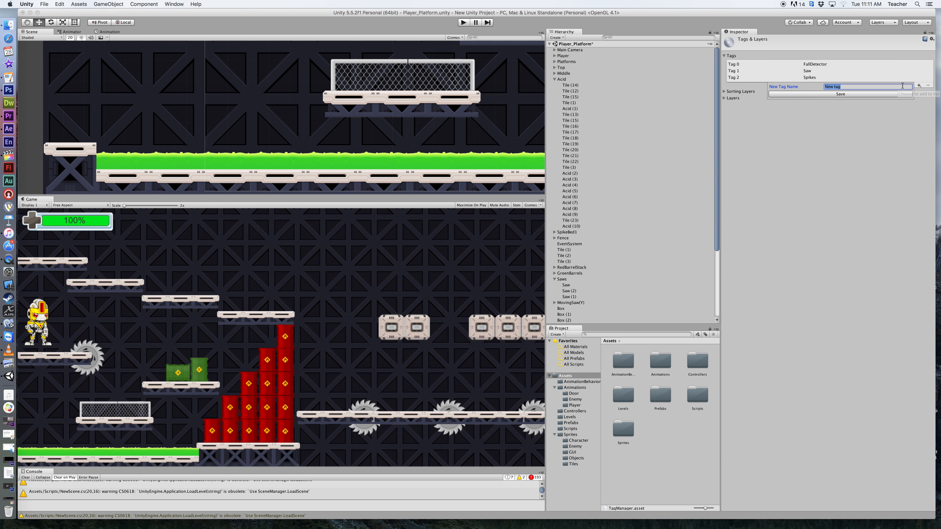
{"action": "type", "text": "Acid"}
{"action": "left_click", "coordinate": [872, 95]}
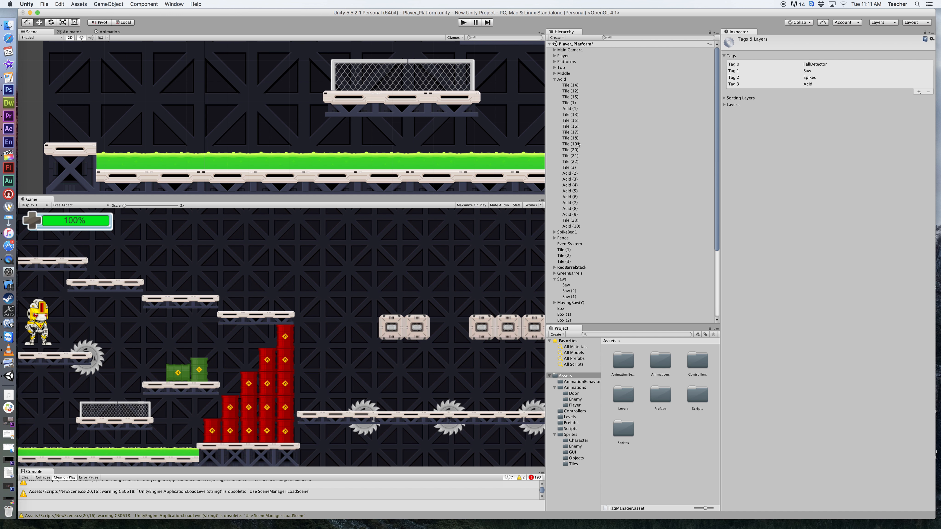
- Assign the Acid tag to the Acid (4) object that carries the box collider
{"action": "left_click", "coordinate": [572, 197]}
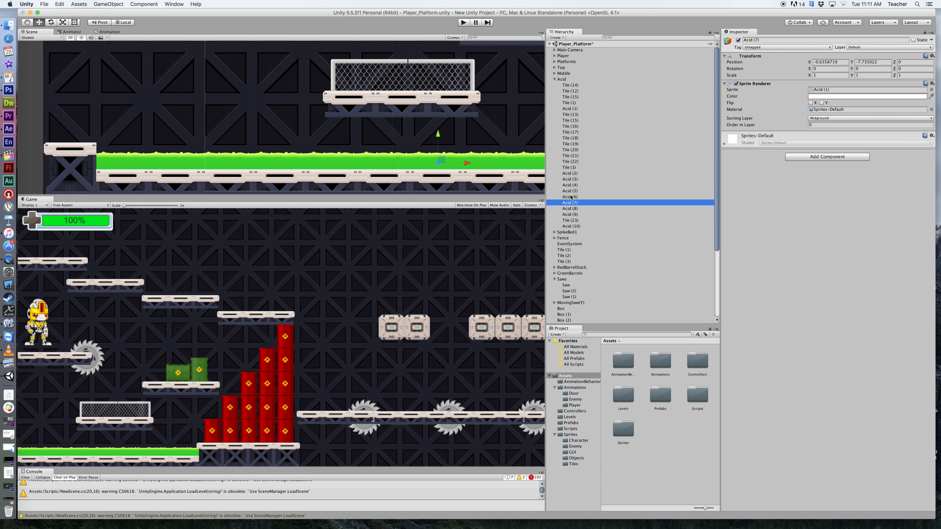
{"action": "left_click", "coordinate": [572, 197]}
{"action": "left_click", "coordinate": [571, 191]}
{"action": "left_click", "coordinate": [571, 185]}
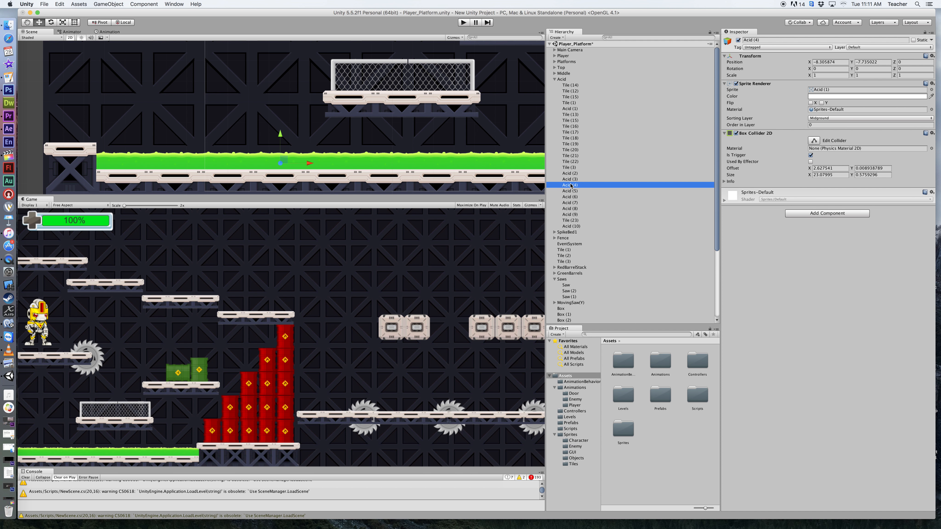
{"action": "left_click", "coordinate": [782, 48]}
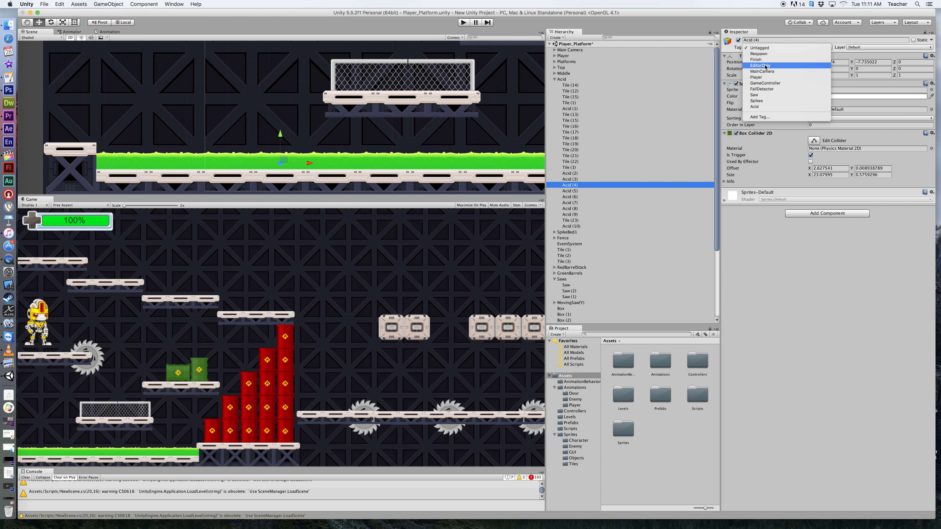
{"action": "left_click", "coordinate": [769, 107]}
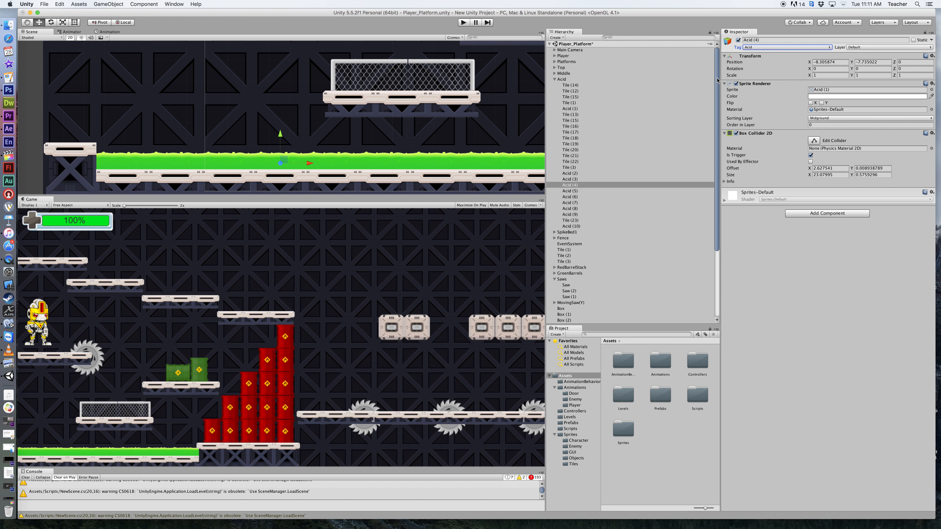
- Play-test the level by moving and jumping the player through the hazards, including the acid pool, to check the damage taken
{"action": "left_click", "coordinate": [463, 22]}
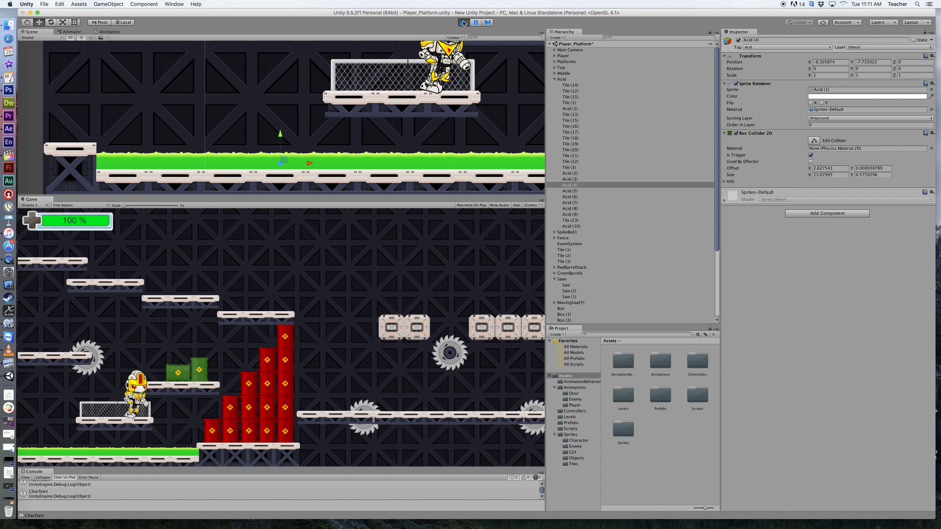
{"action": "key", "text": "Right"}
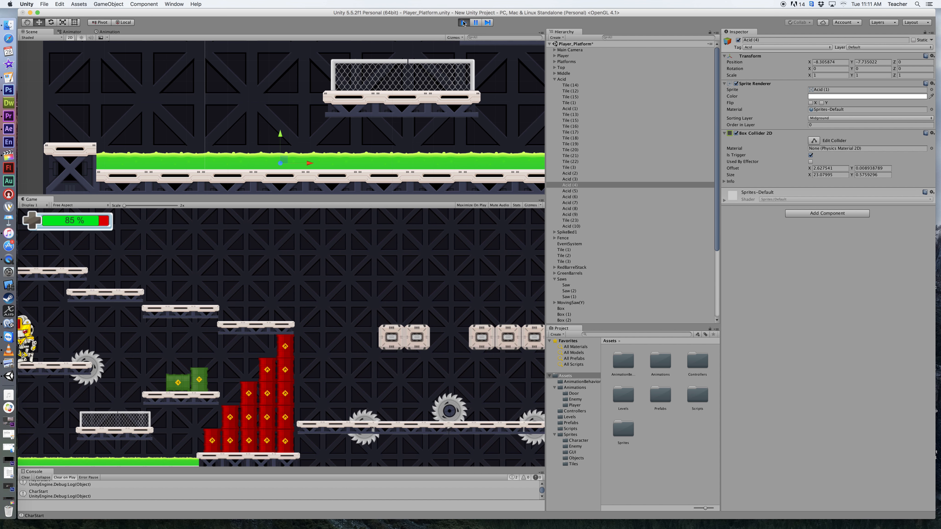
{"action": "key", "text": "Right"}
{"action": "key", "text": "Left"}
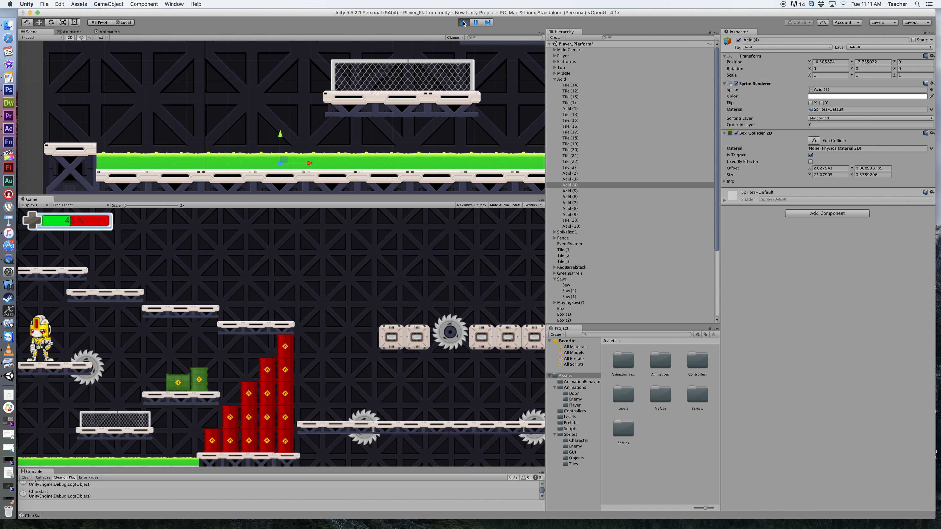
{"action": "key", "text": "Right"}
{"action": "key", "text": "space"}
{"action": "key", "text": "Right"}
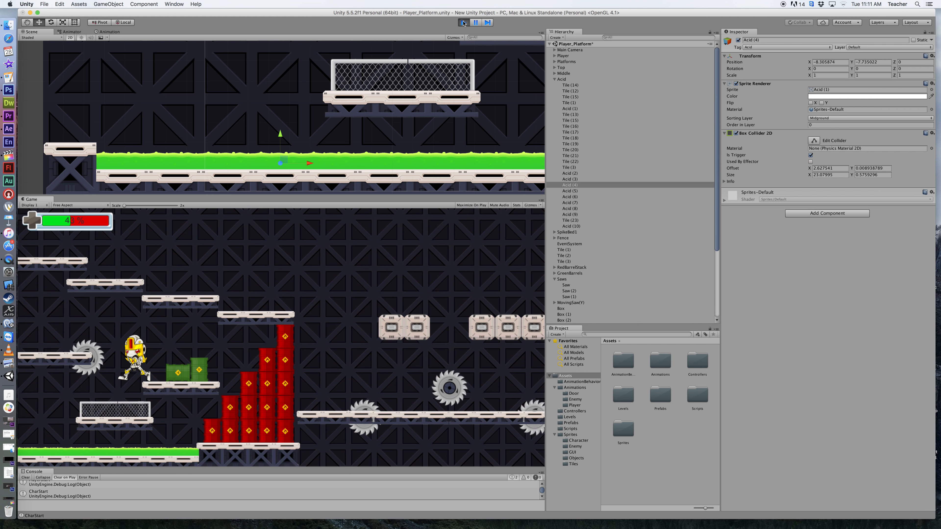
{"action": "key", "text": "Left"}
{"action": "key", "text": "Right"}
{"action": "key", "text": "Right"}
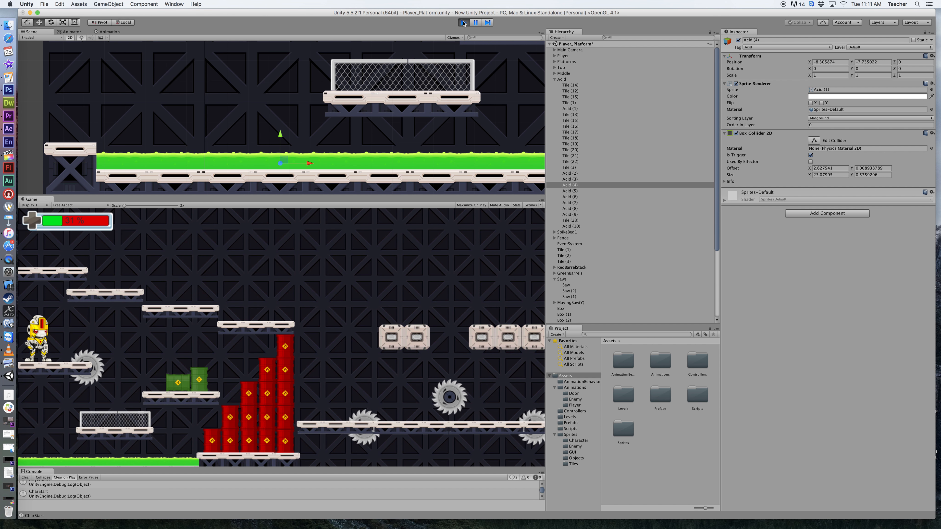
{"action": "key", "text": "Right"}
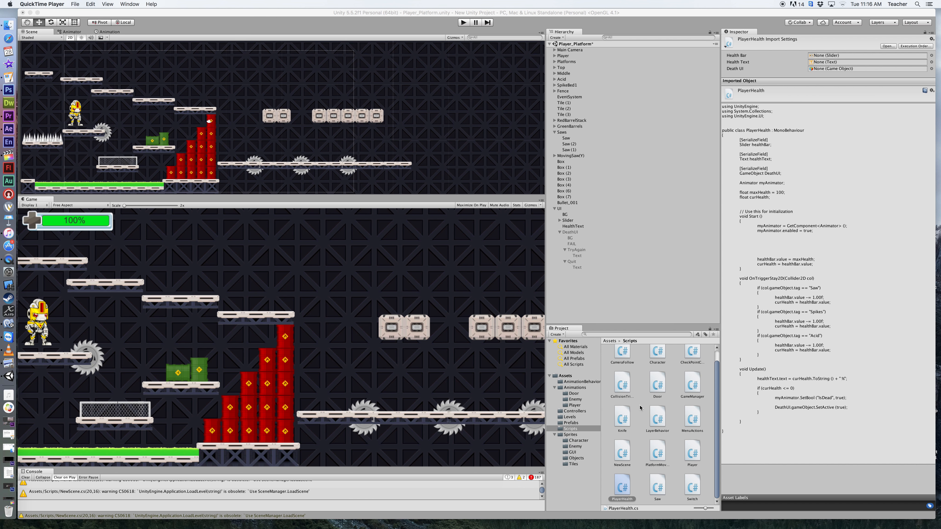
- Check the Player object's components and locate the Dead sprites in the Sprites > Enemy folder
{"action": "left_click", "coordinate": [717, 426]}
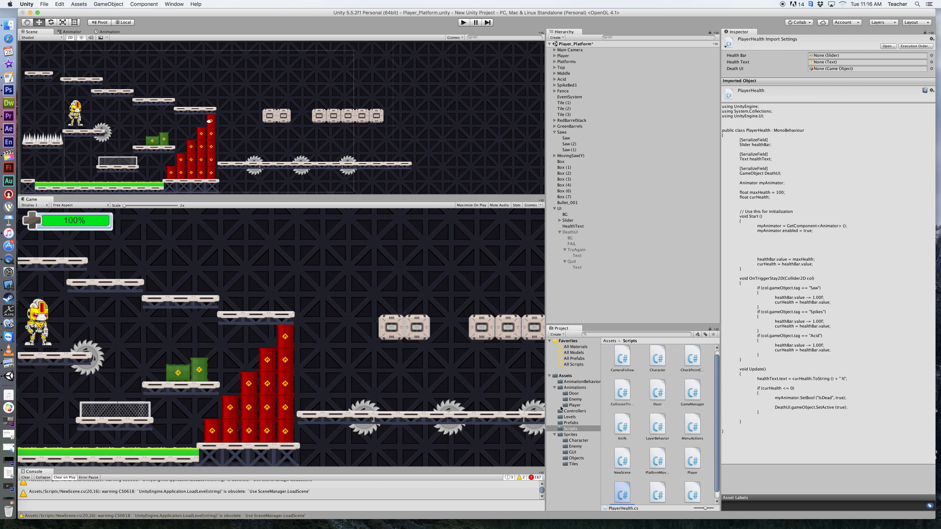
{"action": "left_click", "coordinate": [562, 56]}
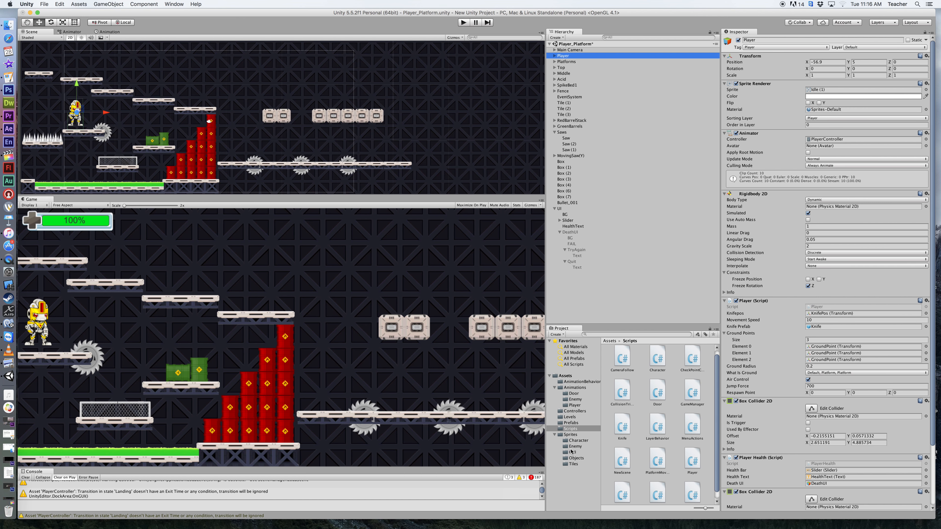
{"action": "left_click", "coordinate": [577, 441]}
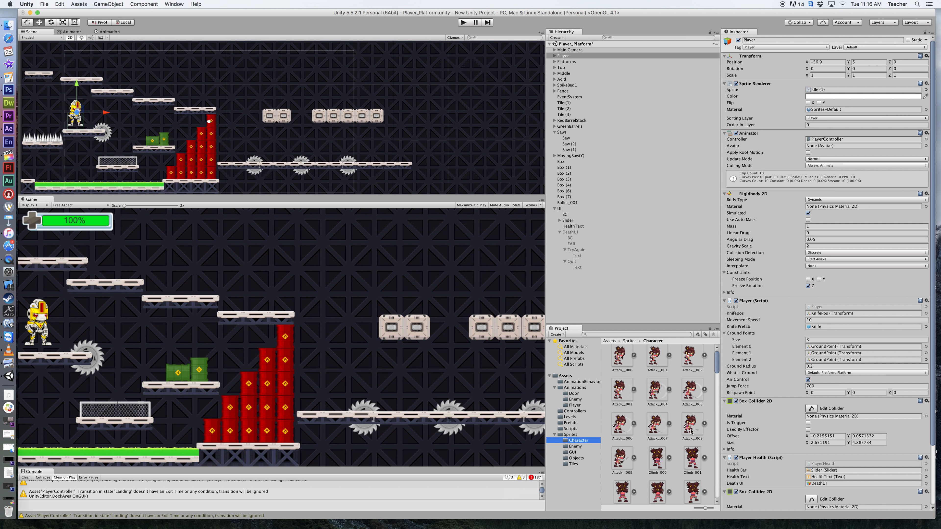
{"action": "left_click", "coordinate": [574, 447]}
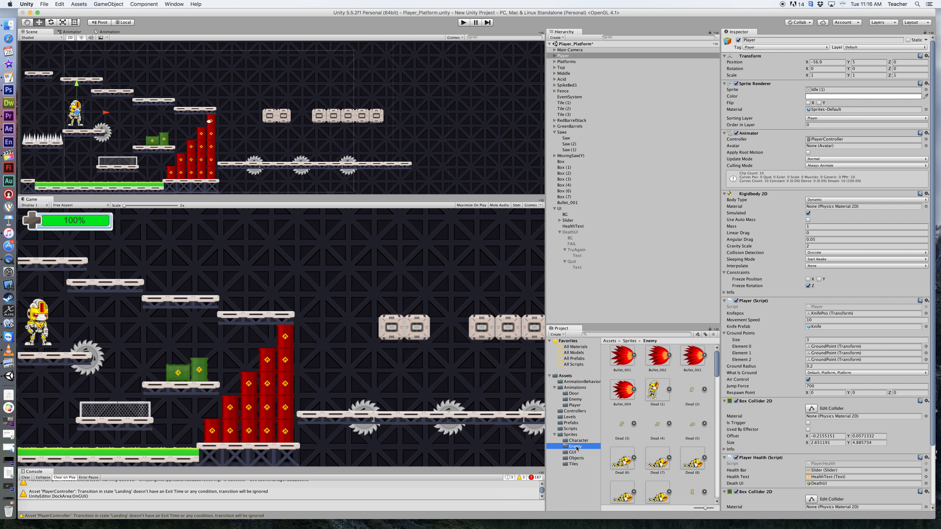
{"action": "scroll", "coordinate": [664, 447], "scroll_direction": "down", "scroll_amount": 3}
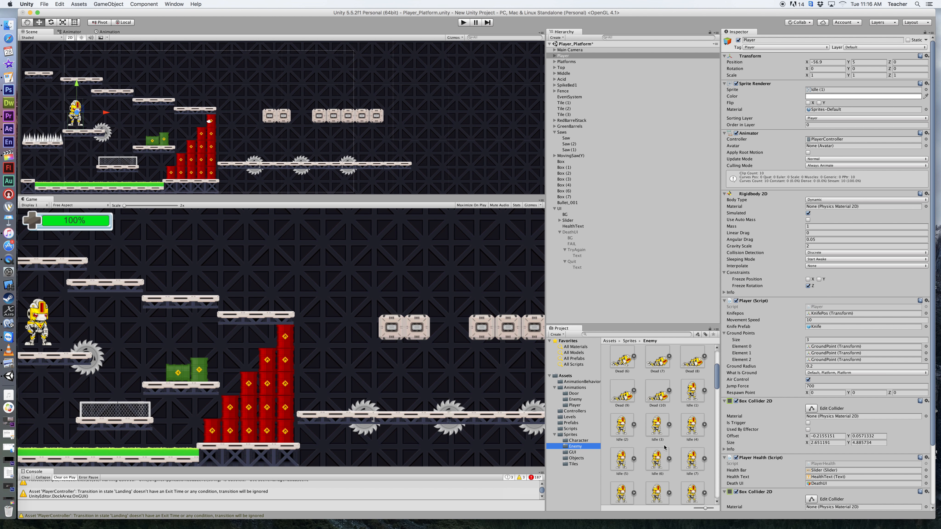
{"action": "scroll", "coordinate": [664, 448], "scroll_direction": "up", "scroll_amount": 2}
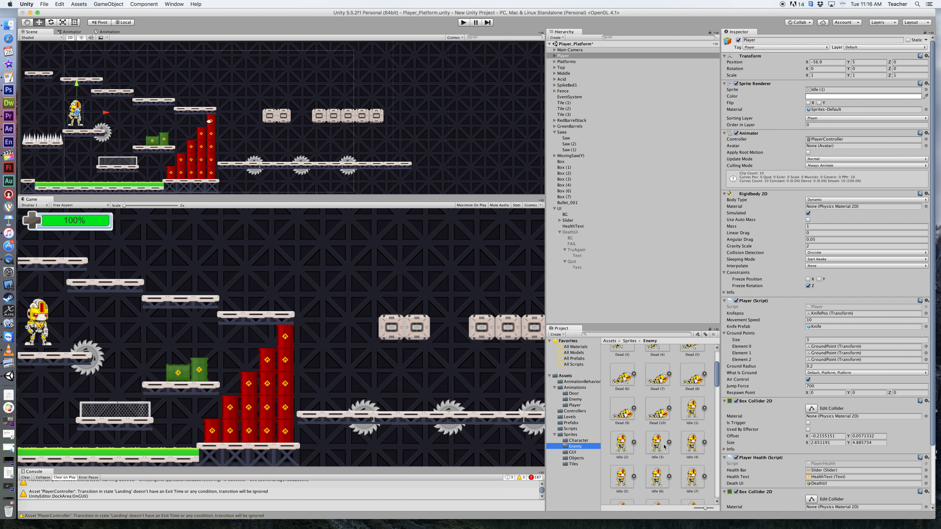
{"action": "scroll", "coordinate": [664, 447], "scroll_direction": "up", "scroll_amount": 1}
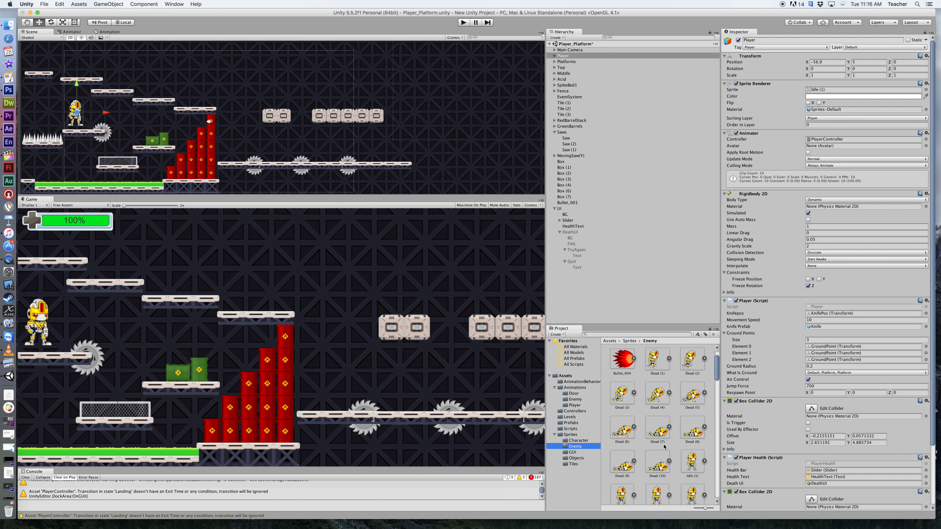
{"action": "scroll", "coordinate": [665, 447], "scroll_direction": "up", "scroll_amount": 1}
- Create an animation clip named "Dead" from the sprites Dead (1) through Dead (10), saved in the Enemy sprites folder
{"action": "left_click", "coordinate": [656, 371]}
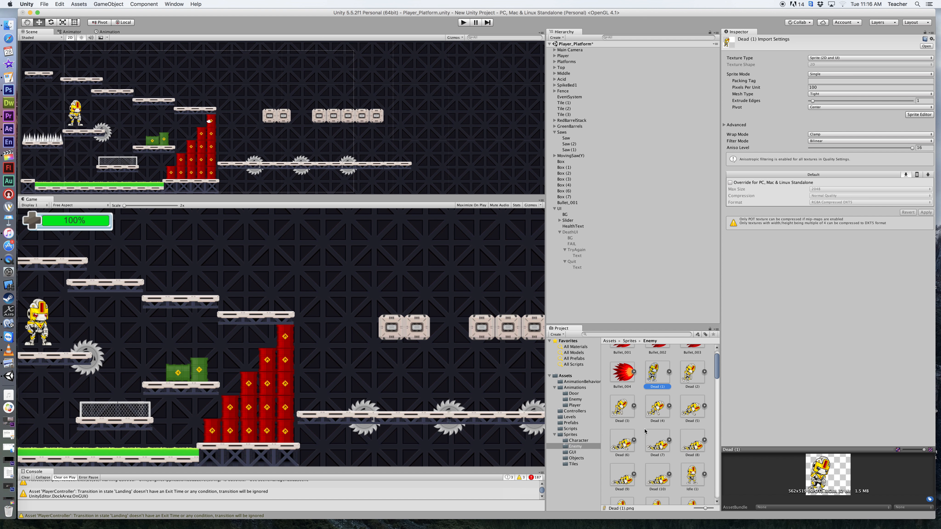
{"action": "scroll", "coordinate": [645, 431], "scroll_direction": "down", "scroll_amount": 2}
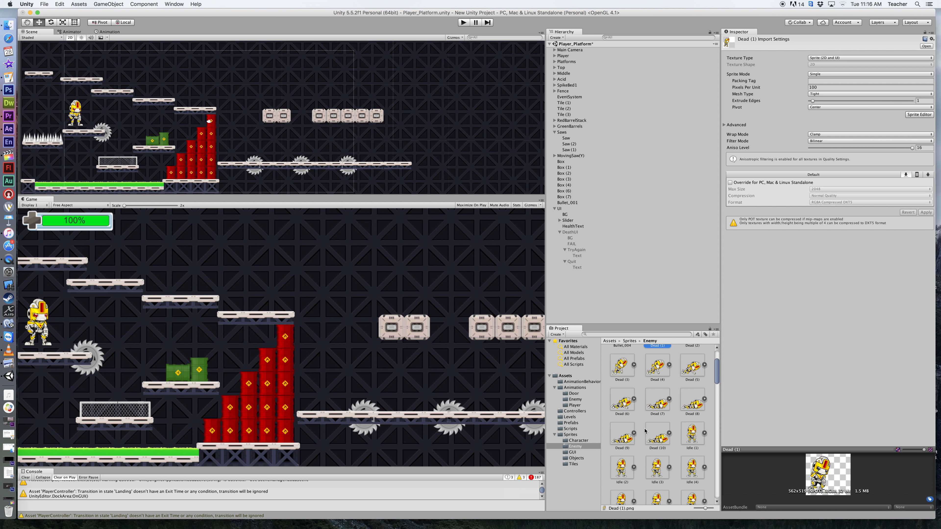
{"action": "left_click", "coordinate": [661, 439], "text": "shift"}
{"action": "left_click_drag", "start_coordinate": [658, 367], "coordinate": [629, 298]}
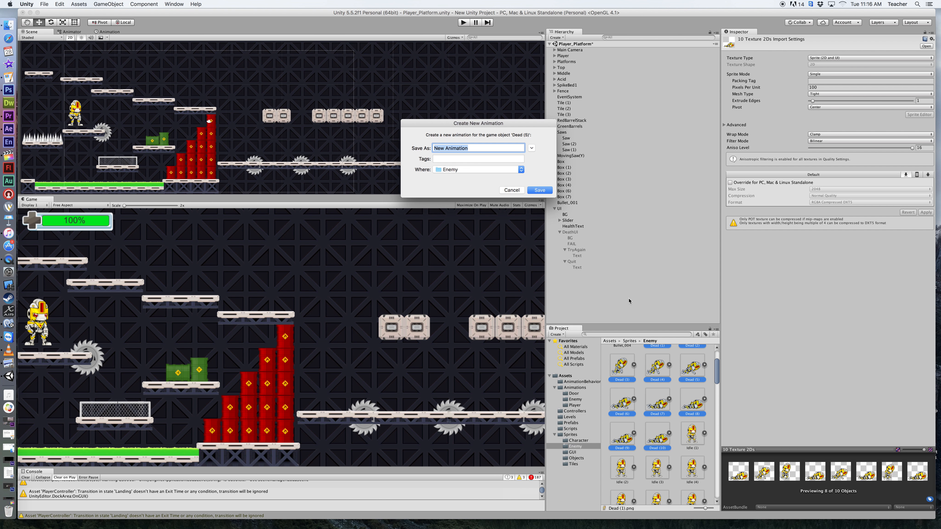
{"action": "type", "text": "Da"}
{"action": "type", "text": "ad"}
{"action": "left_click", "coordinate": [540, 190]}
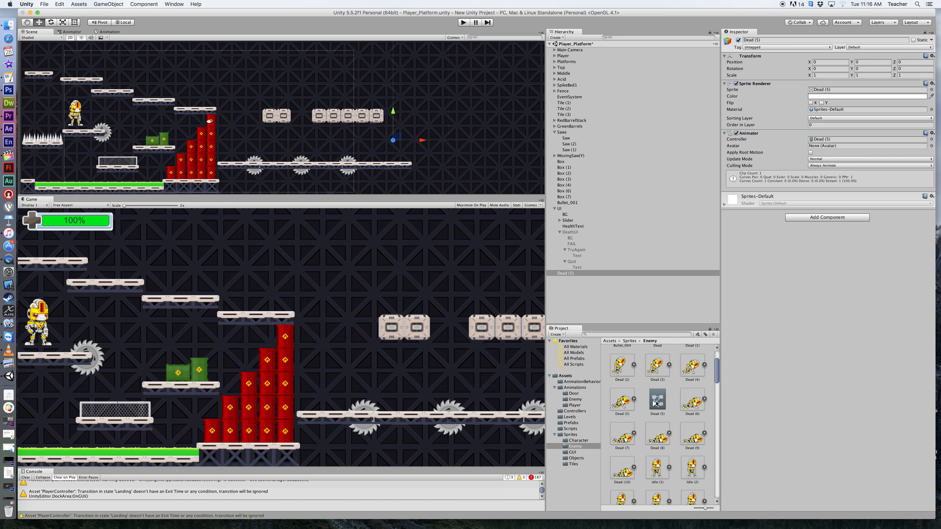
- Delete the leftover Dead (5) animator controller from the Enemy sprites folder and the Dead (5) object from the scene
{"action": "right_click", "coordinate": [657, 404]}
{"action": "left_click", "coordinate": [677, 420]}
{"action": "left_click", "coordinate": [524, 172]}
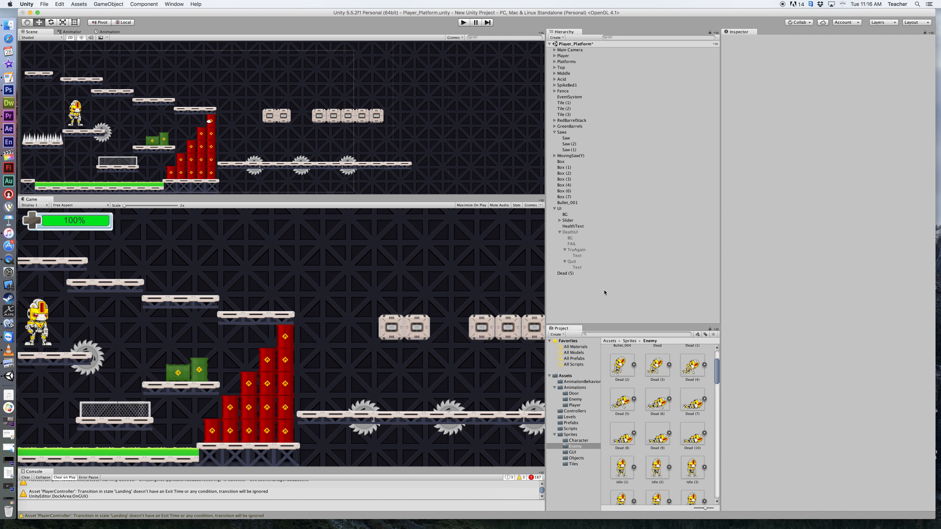
{"action": "left_click", "coordinate": [569, 274]}
{"action": "right_click", "coordinate": [569, 275]}
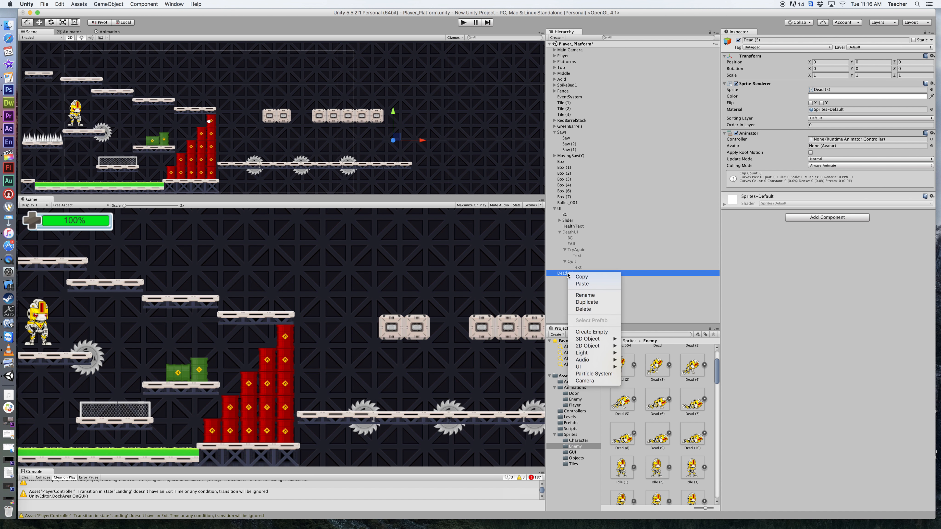
{"action": "left_click", "coordinate": [590, 309]}
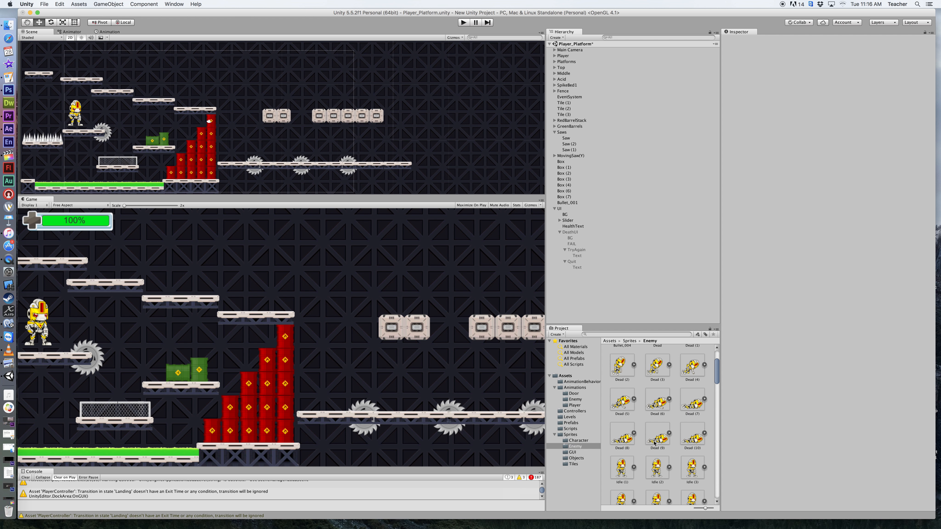
- Move the Dead animation clip from the Enemy sprites folder into the Animations > Player folder
{"action": "scroll", "coordinate": [654, 442], "scroll_direction": "up", "scroll_amount": 3}
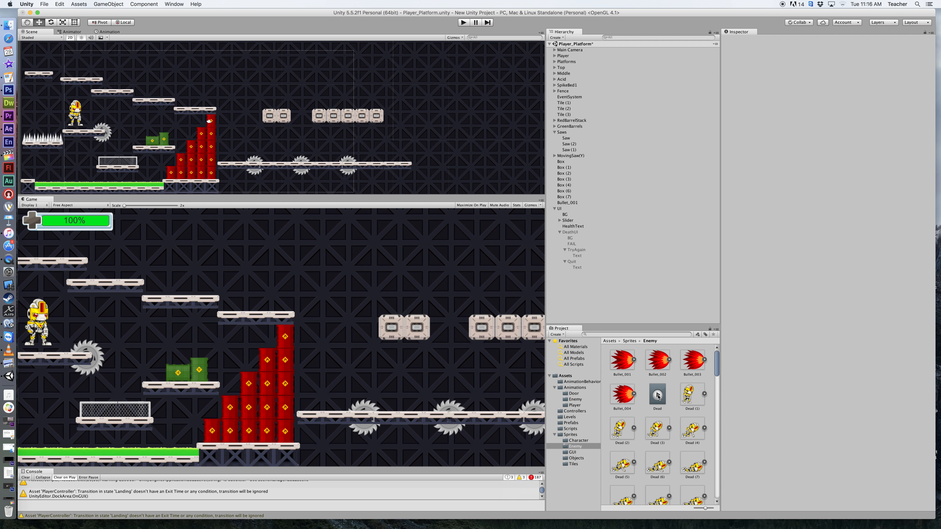
{"action": "left_click", "coordinate": [574, 406]}
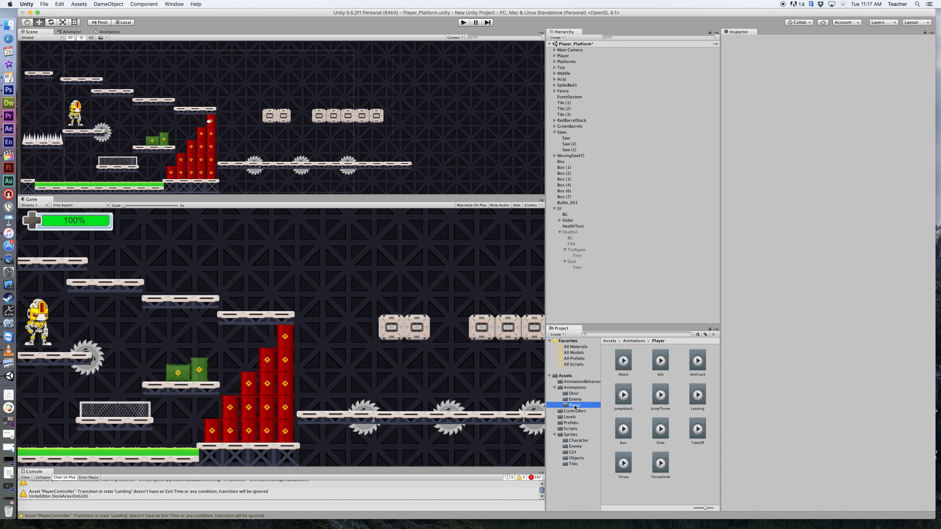
{"action": "left_click", "coordinate": [575, 447]}
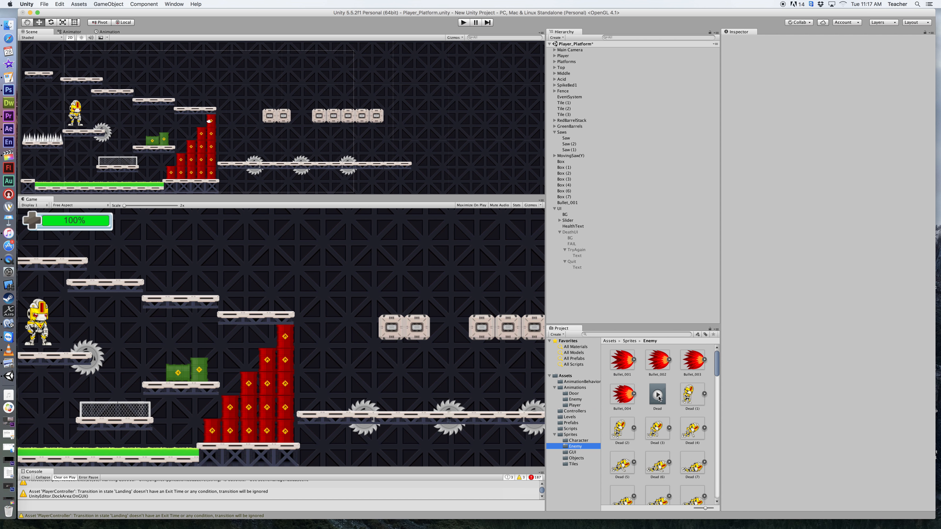
{"action": "left_click_drag", "start_coordinate": [658, 397], "coordinate": [574, 407]}
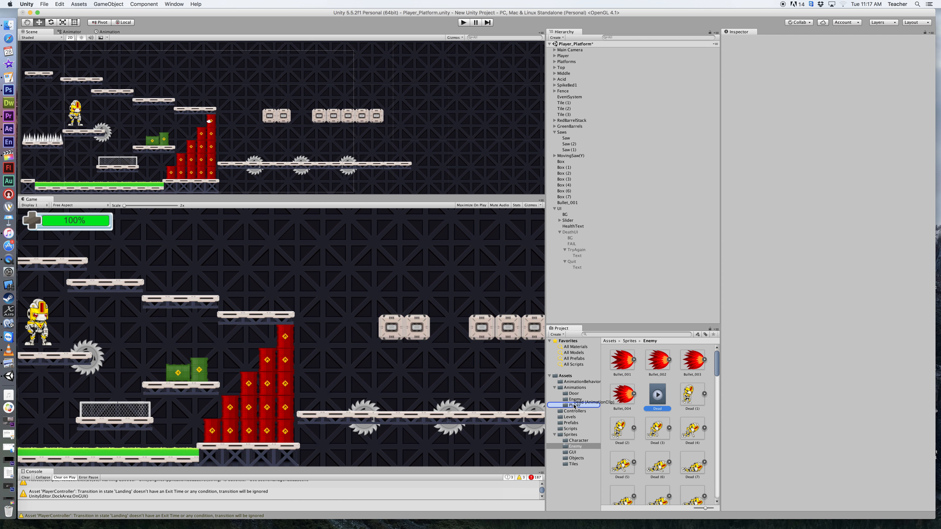
{"action": "left_click_drag", "start_coordinate": [574, 407], "coordinate": [574, 407]}
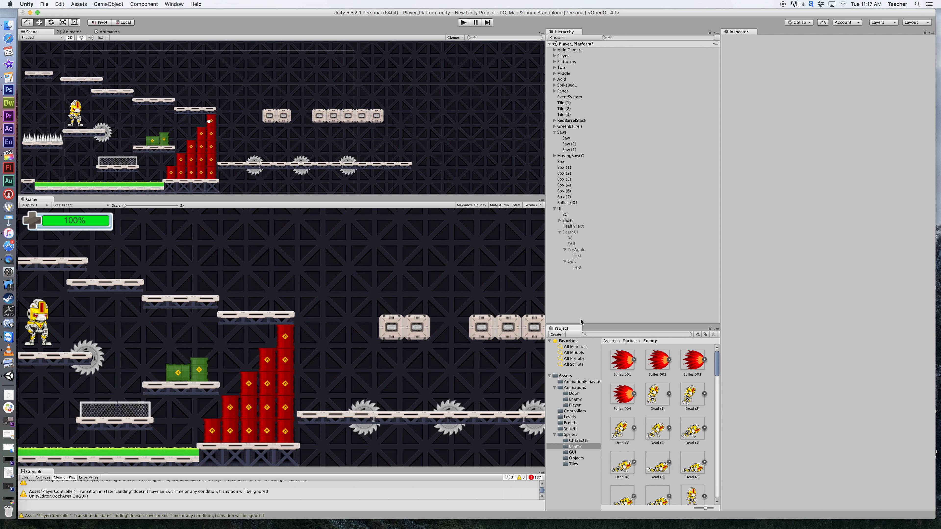
- Open the Player's animator controller and display the states of its Ground Layer, comparing it with the Air Layer
{"action": "left_click", "coordinate": [563, 55]}
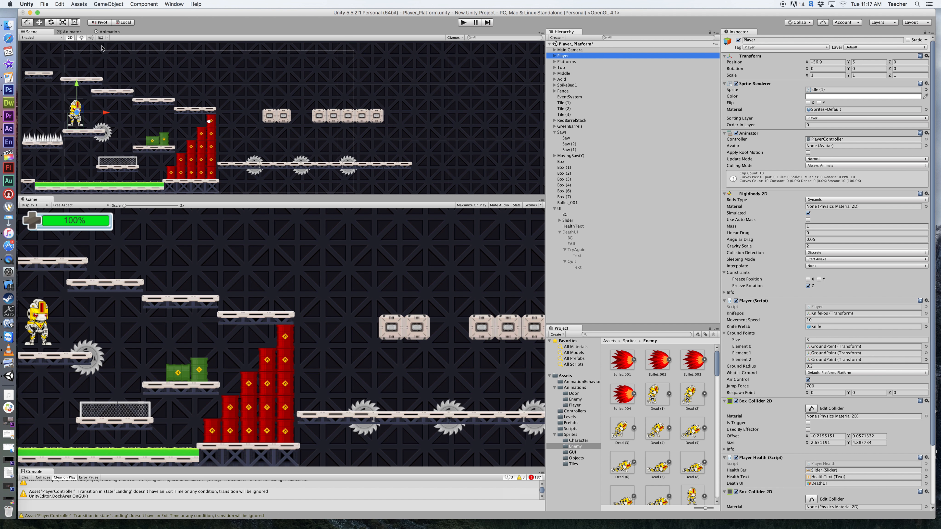
{"action": "left_click", "coordinate": [71, 31]}
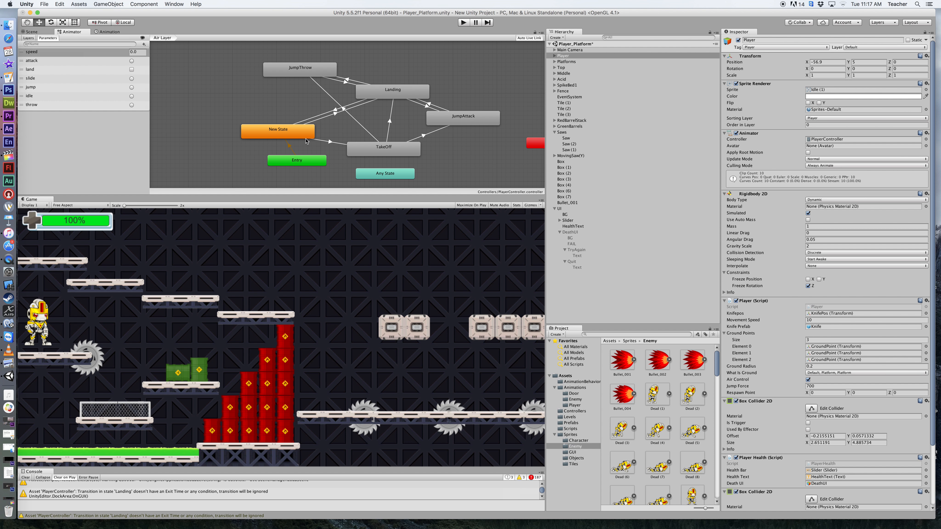
{"action": "left_click", "coordinate": [27, 38]}
{"action": "left_click", "coordinate": [27, 37]}
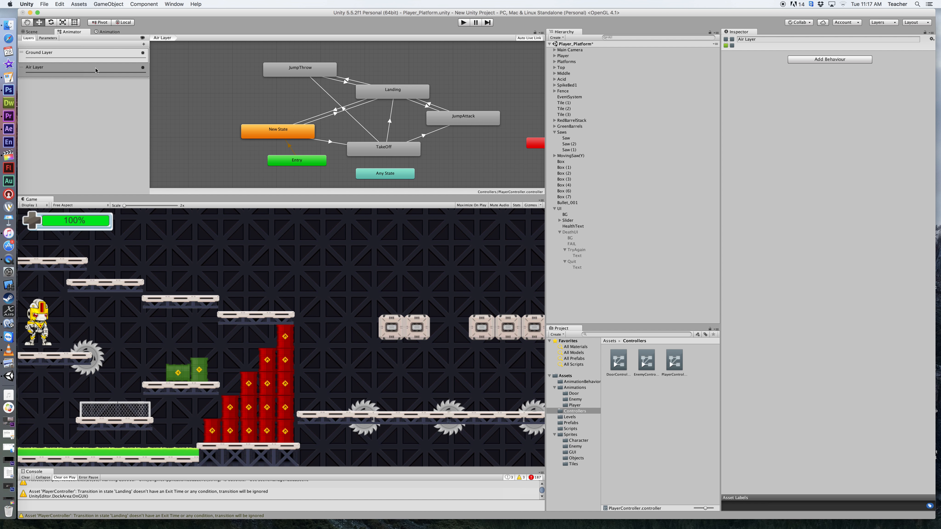
{"action": "left_click", "coordinate": [103, 58]}
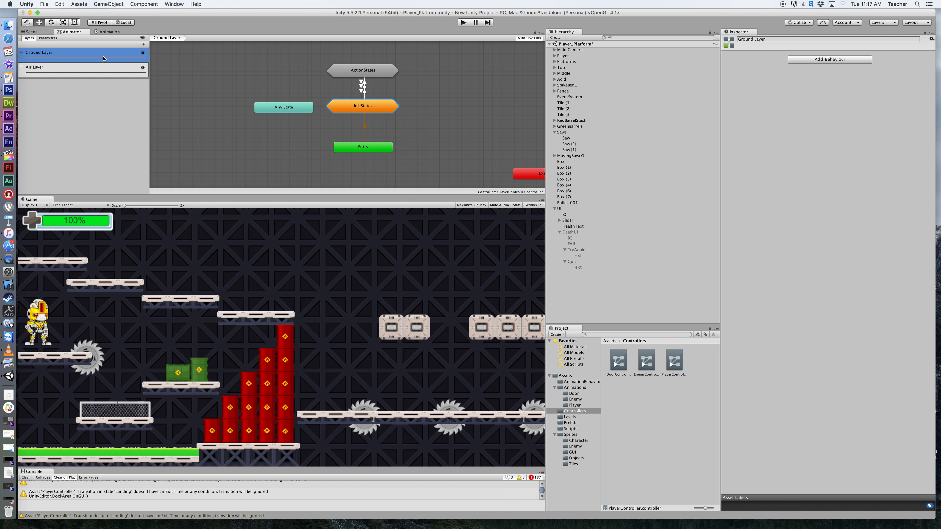
{"action": "left_click", "coordinate": [103, 72]}
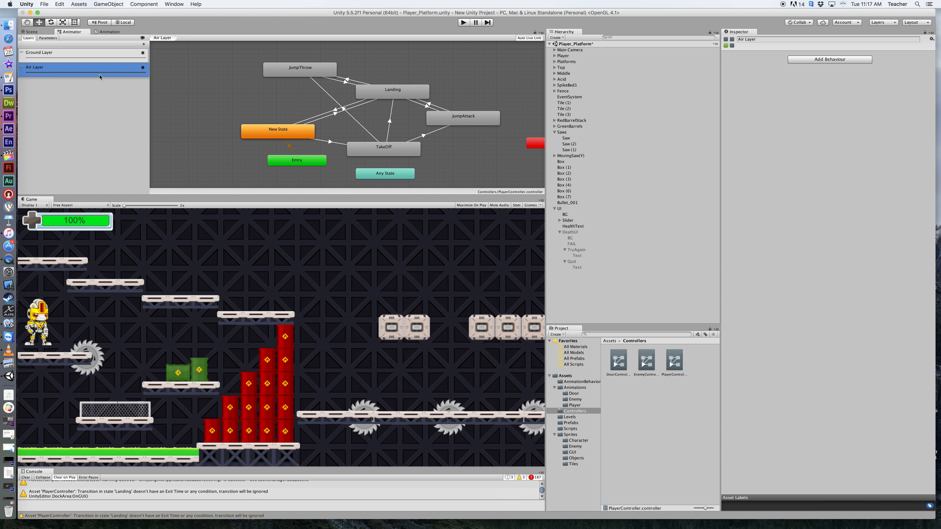
{"action": "left_click", "coordinate": [99, 57]}
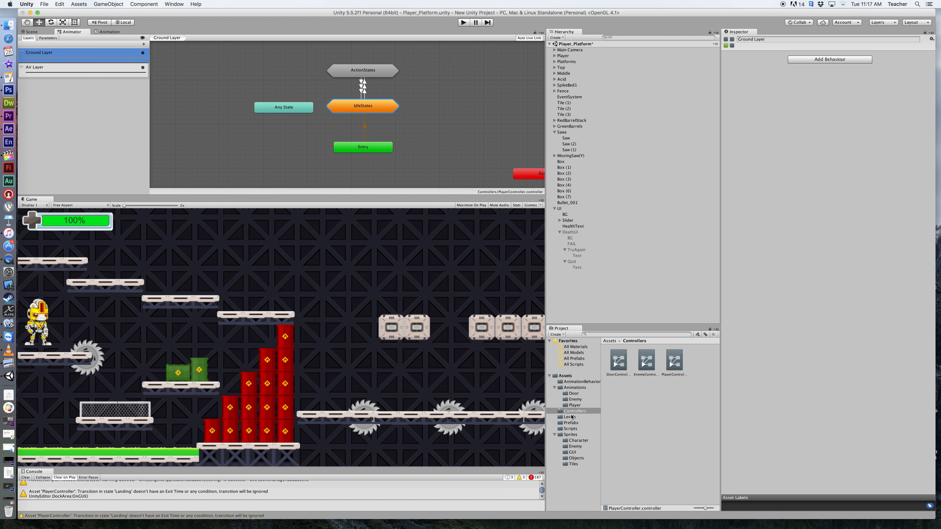
- Add the Dead clip from Animations > Player as a new state above Any State, inside the Ground Layer's IdleStates
{"action": "left_click", "coordinate": [574, 405]}
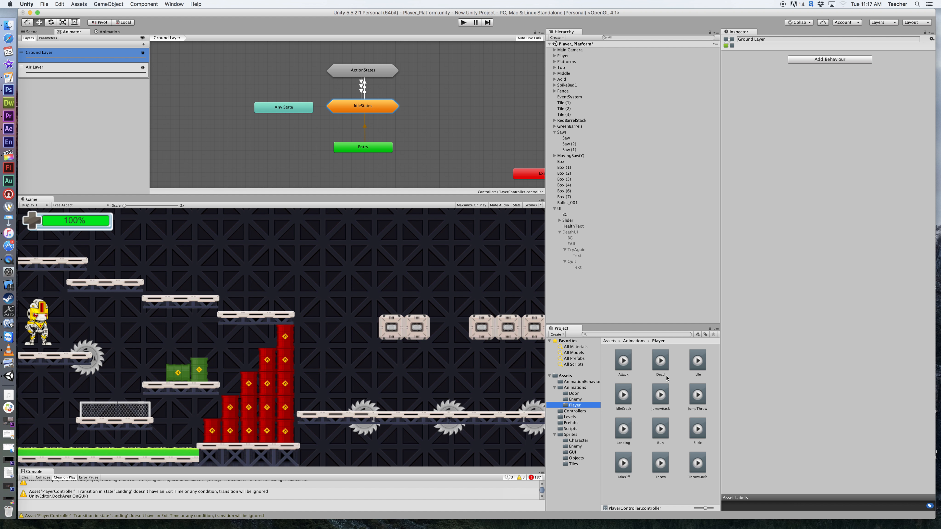
{"action": "mouse_move", "coordinate": [661, 364]}
{"action": "left_mouse_down"}
{"action": "mouse_move", "coordinate": [331, 165]}
{"action": "mouse_move", "coordinate": [261, 74]}
{"action": "mouse_move", "coordinate": [299, 90]}
{"action": "mouse_move", "coordinate": [761, 446]}
{"action": "mouse_move", "coordinate": [674, 428]}
{"action": "mouse_move", "coordinate": [657, 395]}
{"action": "mouse_move", "coordinate": [658, 364]}
{"action": "left_mouse_up"}
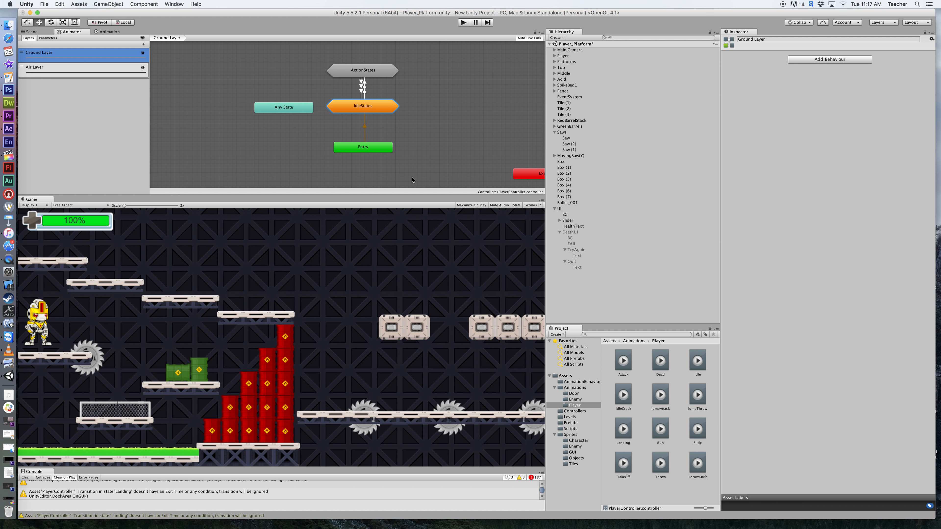
{"action": "double_click", "coordinate": [366, 110]}
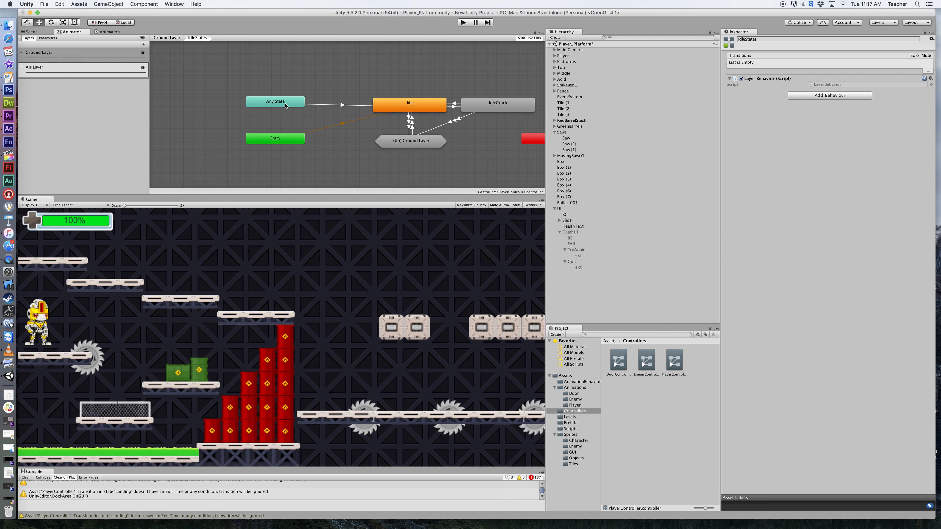
{"action": "left_click", "coordinate": [575, 405]}
{"action": "left_click_drag", "start_coordinate": [661, 364], "coordinate": [306, 73]}
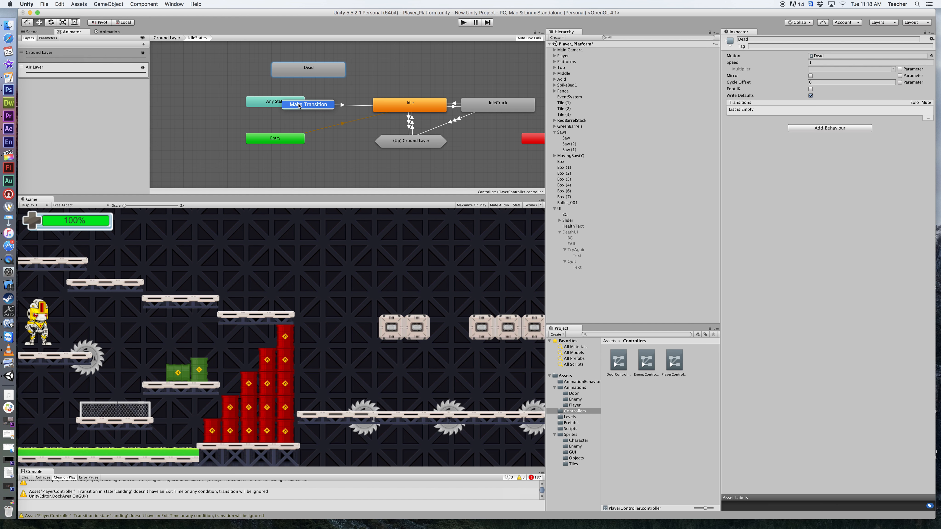
- Make a transition from Any State to the Dead state in the Ground Layer's IdleStates
{"action": "left_click", "coordinate": [298, 102]}
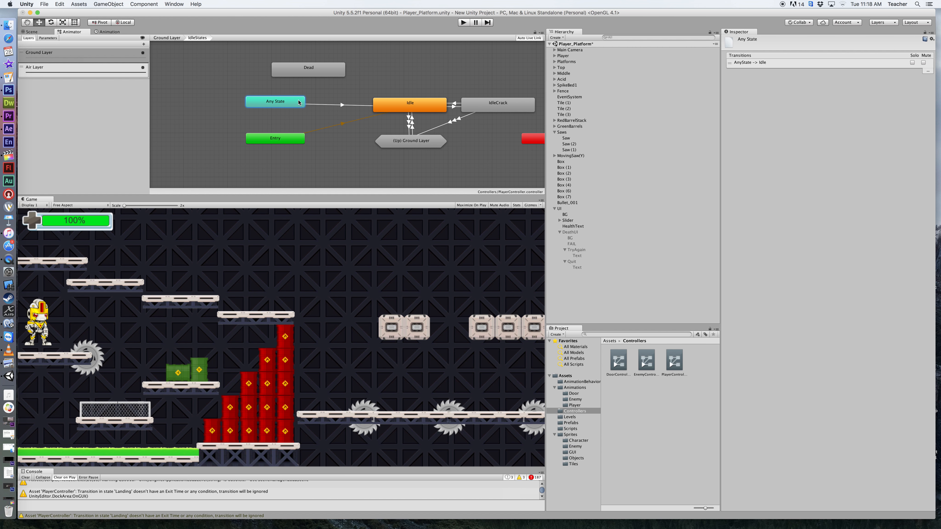
{"action": "left_click", "coordinate": [305, 74]}
{"action": "left_click", "coordinate": [310, 73]}
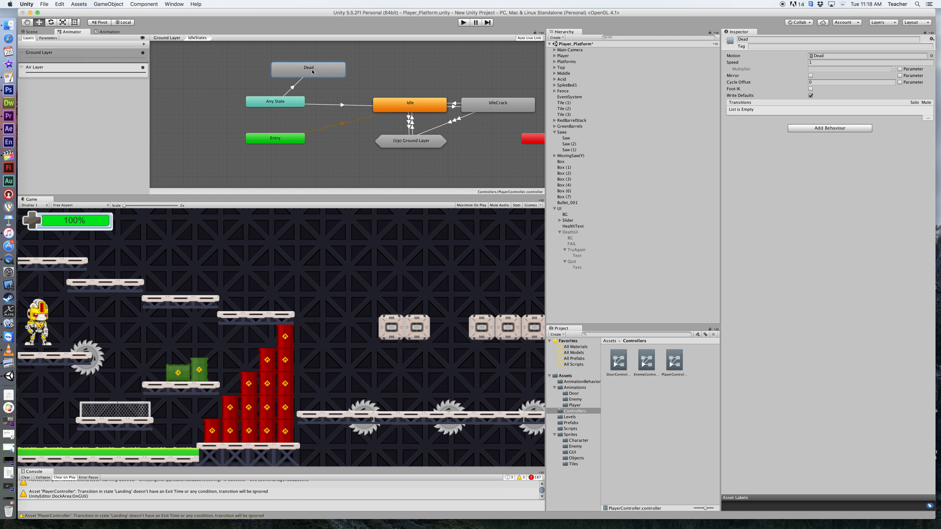
- Turn off Loop Time for the Dead clip and inspect the Any State to Dead transition
{"action": "double_click", "coordinate": [313, 70]}
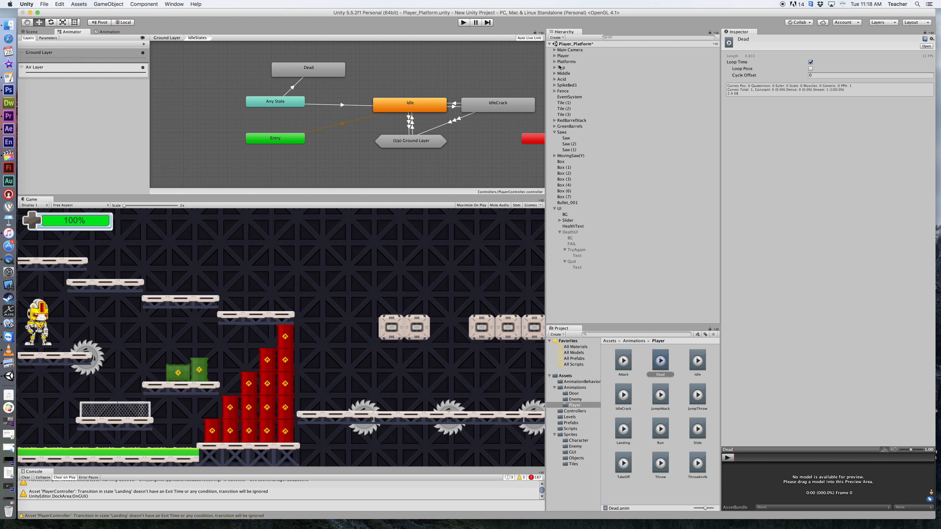
{"action": "left_click", "coordinate": [810, 63]}
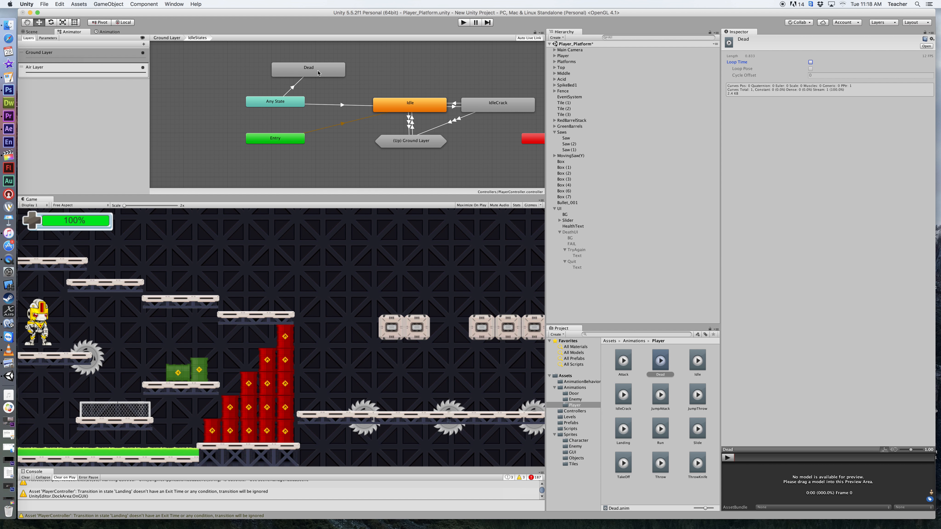
{"action": "left_click", "coordinate": [292, 88]}
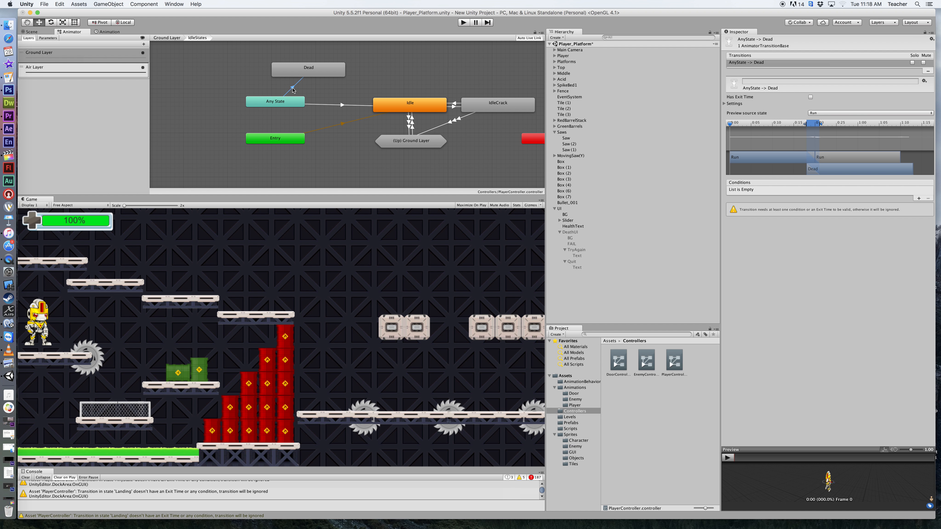
{"action": "left_click", "coordinate": [306, 72]}
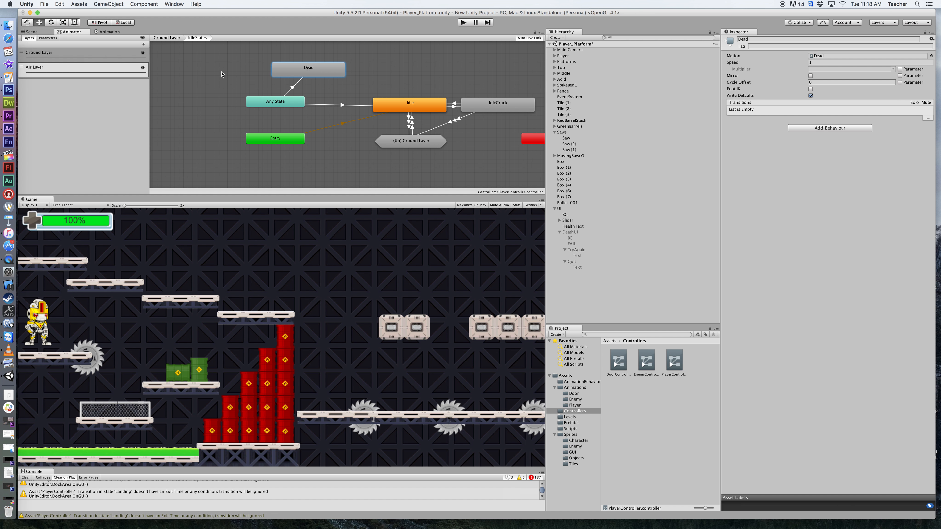
- Add the Dead clip from Animations > Player to the Air Layer as a state just above New State
{"action": "left_click", "coordinate": [103, 70]}
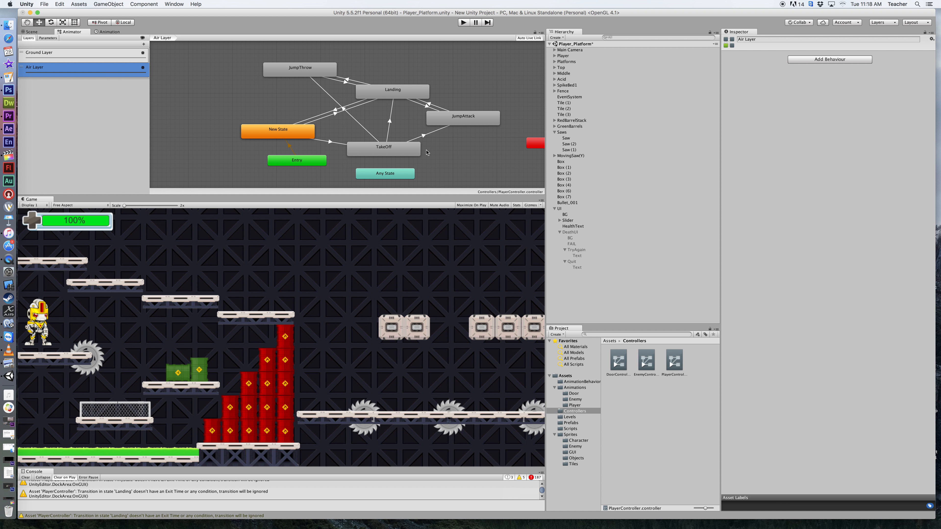
{"action": "left_click", "coordinate": [574, 405]}
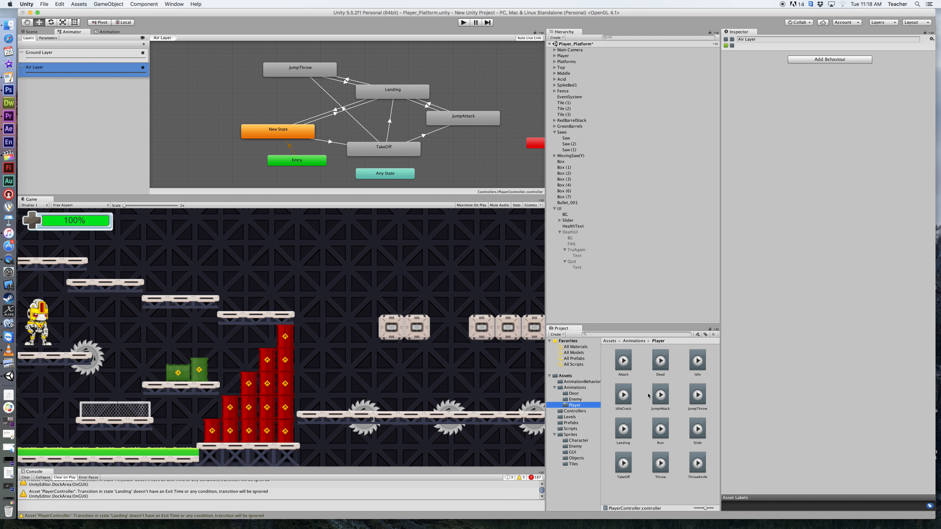
{"action": "left_click_drag", "start_coordinate": [660, 361], "coordinate": [251, 106]}
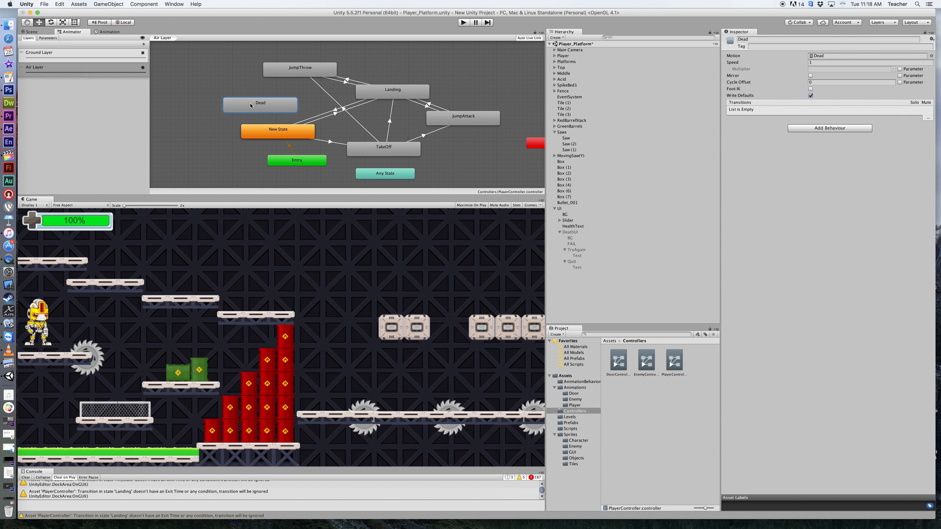
- Make a transition from New State to Dead in the Air Layer and check the Dead clip's Loop Time setting
{"action": "right_click", "coordinate": [266, 131]}
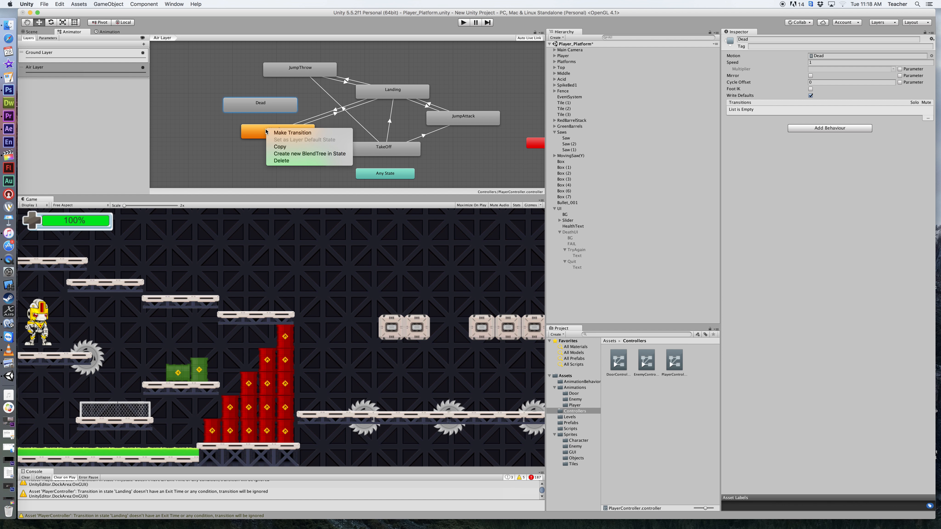
{"action": "left_click", "coordinate": [280, 132]}
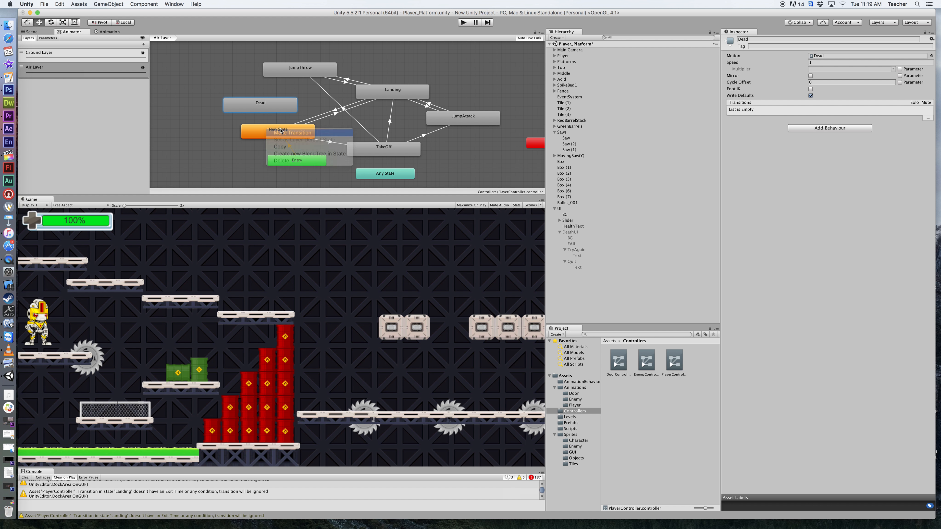
{"action": "left_click", "coordinate": [264, 107]}
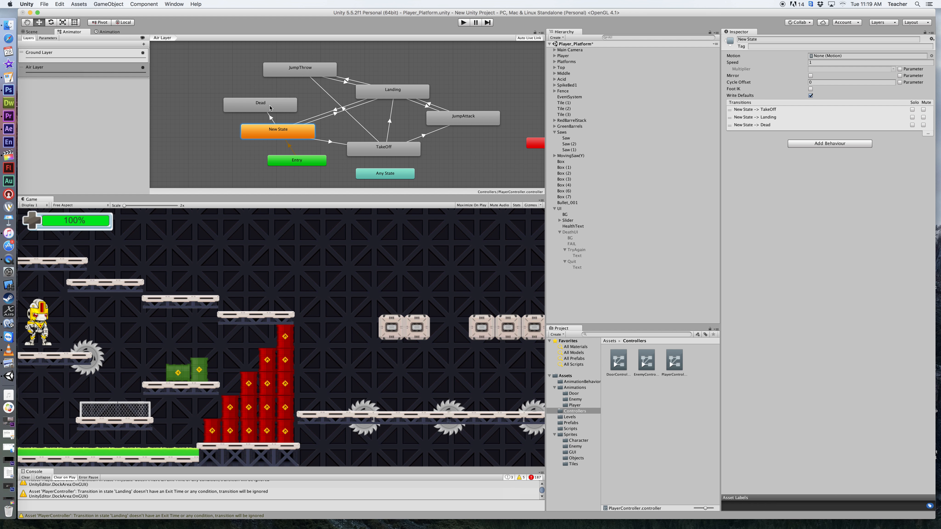
{"action": "left_click", "coordinate": [259, 107]}
{"action": "double_click", "coordinate": [259, 107]}
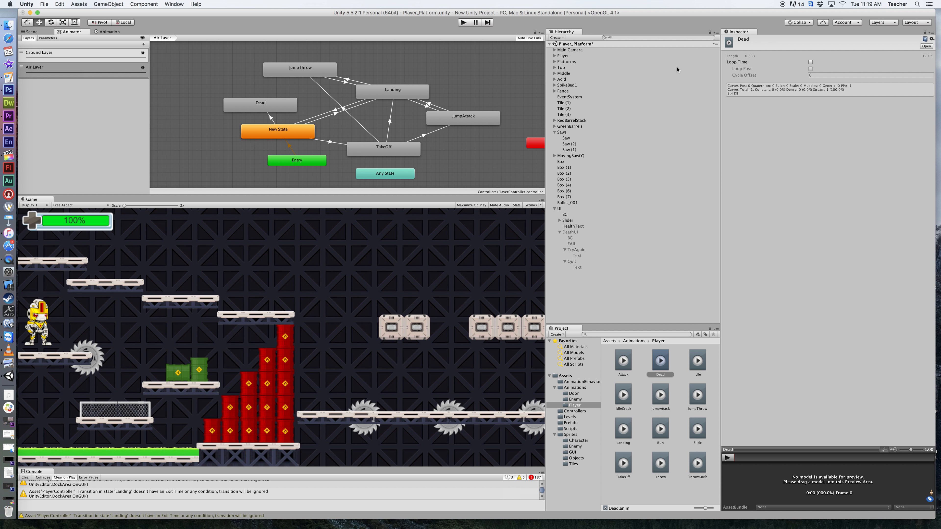
{"action": "left_click", "coordinate": [261, 105]}
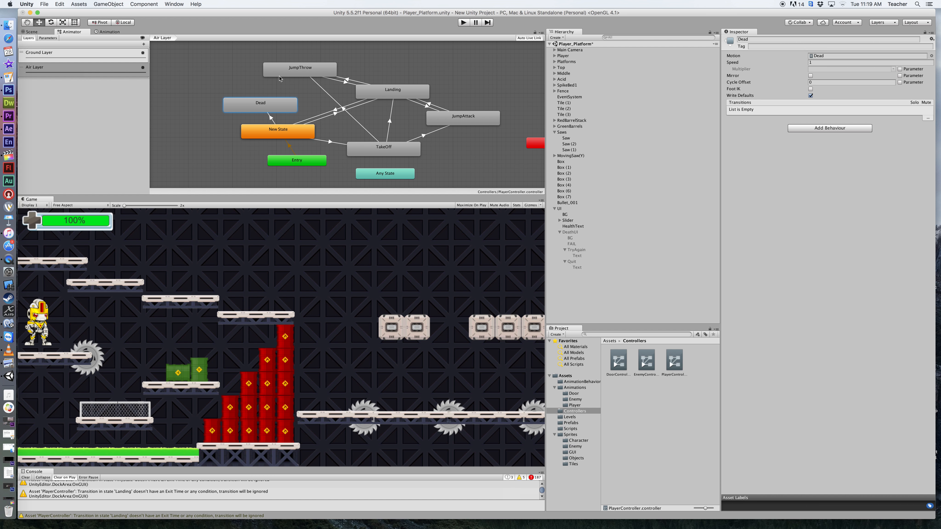
- Set the speed of the IdleCrack state in the Ground Layer's IdleStates to 0.5 and play-test the idle animation
{"action": "left_click", "coordinate": [84, 55]}
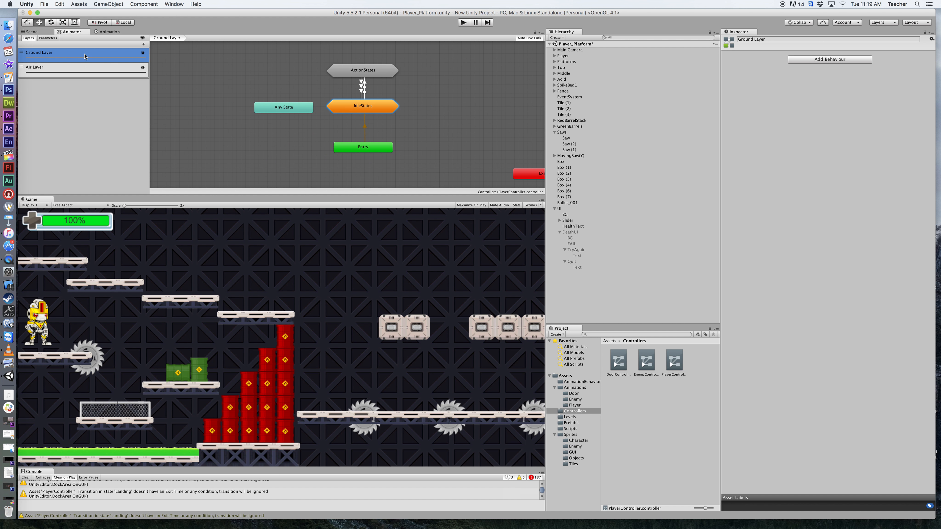
{"action": "double_click", "coordinate": [368, 107]}
{"action": "left_click", "coordinate": [489, 124]}
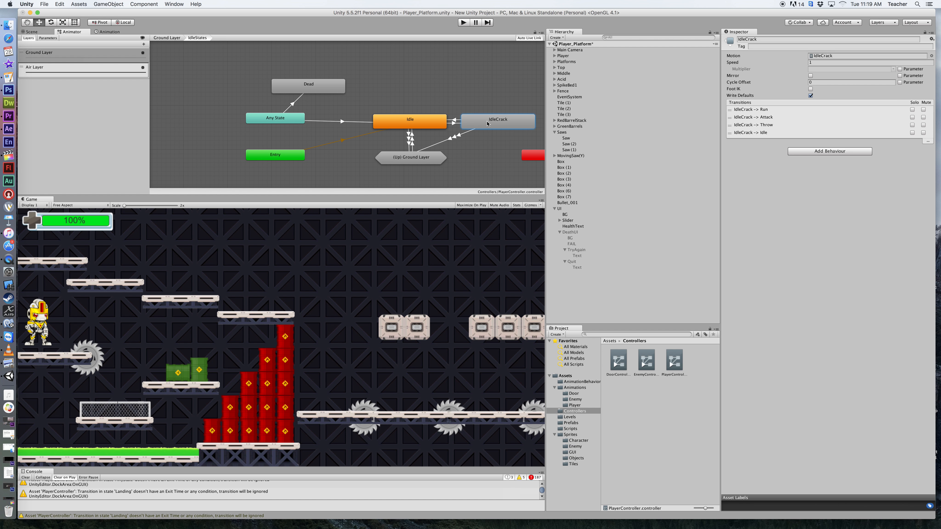
{"action": "double_click", "coordinate": [487, 123]}
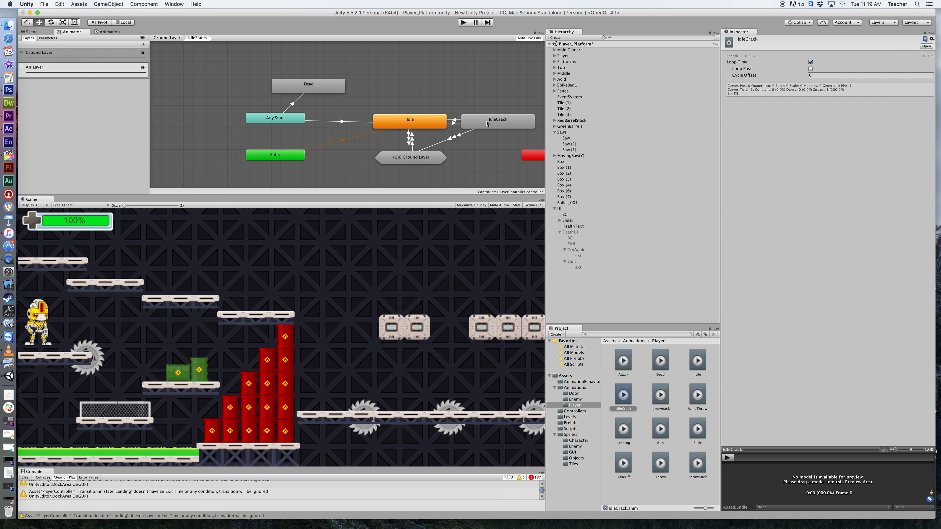
{"action": "left_click", "coordinate": [487, 124]}
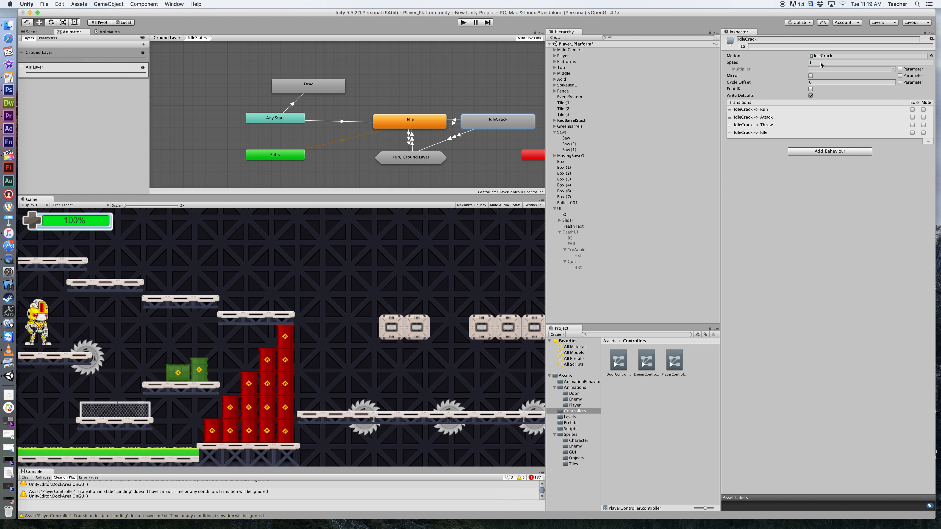
{"action": "left_click", "coordinate": [796, 65]}
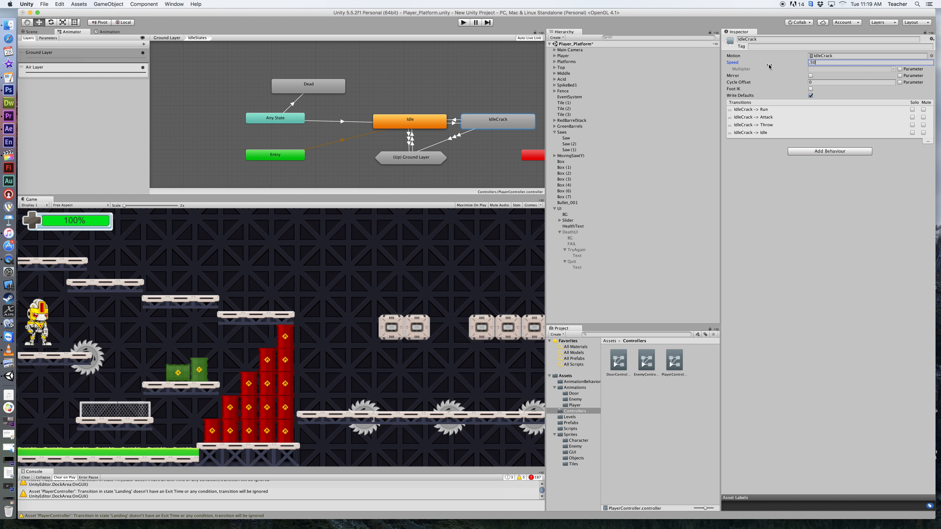
{"action": "left_click", "coordinate": [463, 22]}
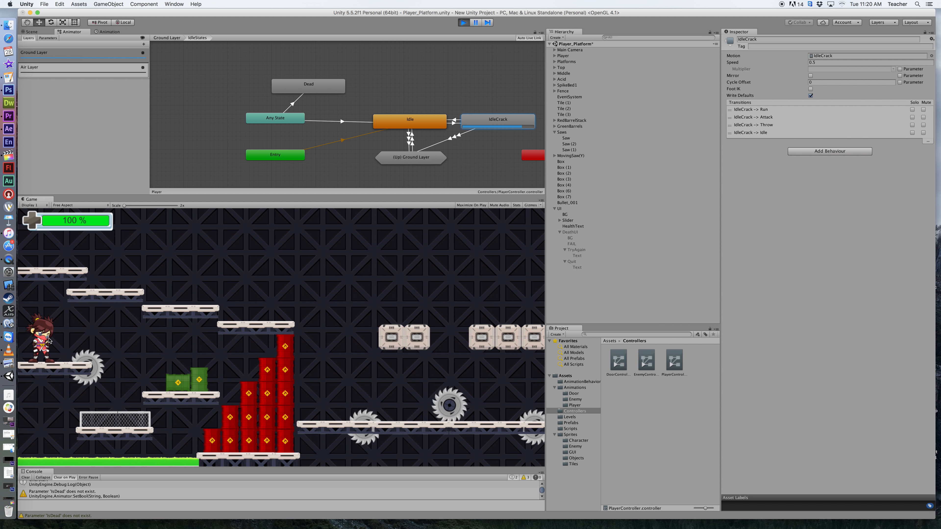
{"action": "left_click", "coordinate": [463, 23]}
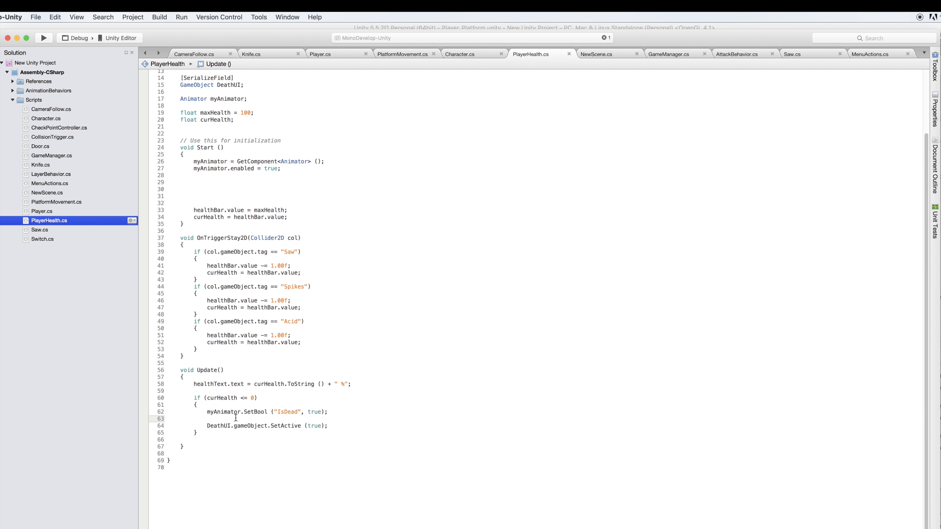
- Switch to MonoDevelop and review the myAnimator declaration and the SetBool ("IsDead", true) line in PlayerHealth.cs
{"action": "left_click_drag", "start_coordinate": [179, 98], "coordinate": [266, 98]}
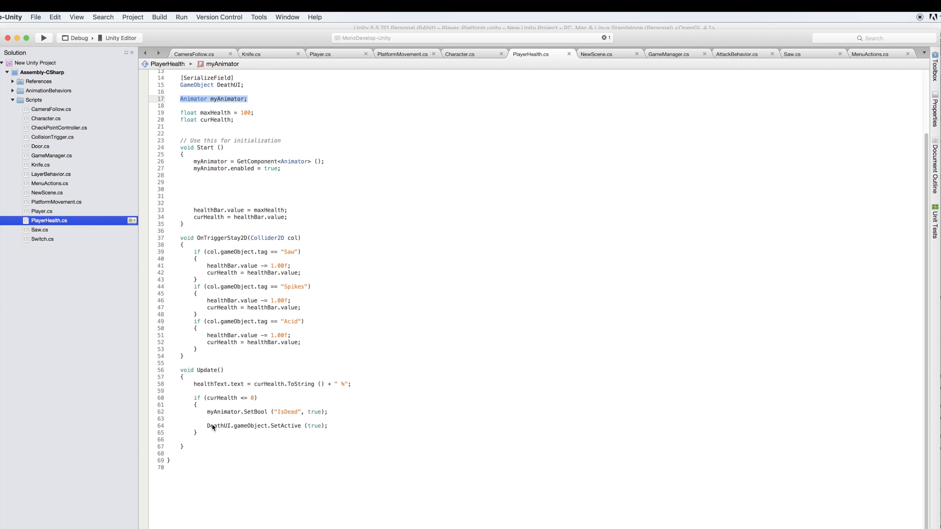
{"action": "left_click_drag", "start_coordinate": [205, 411], "coordinate": [329, 411]}
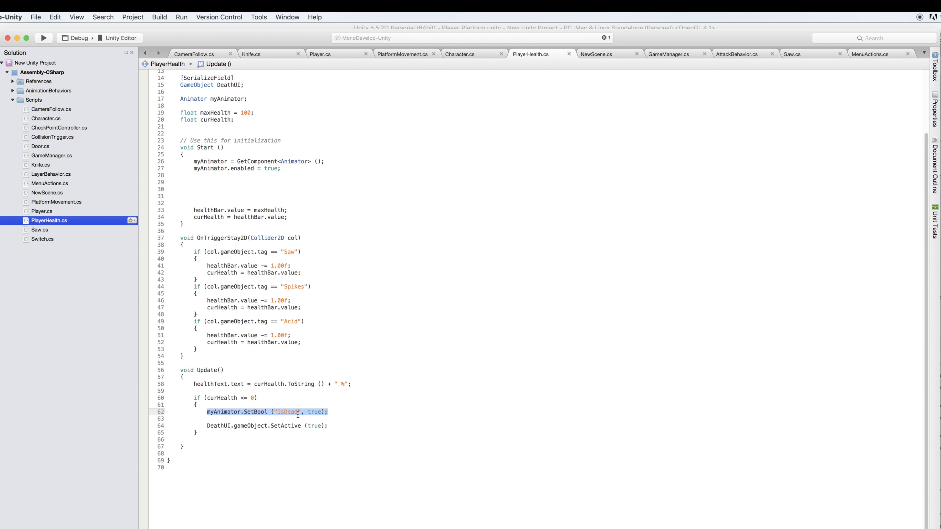
{"action": "mouse_move", "coordinate": [294, 413]}
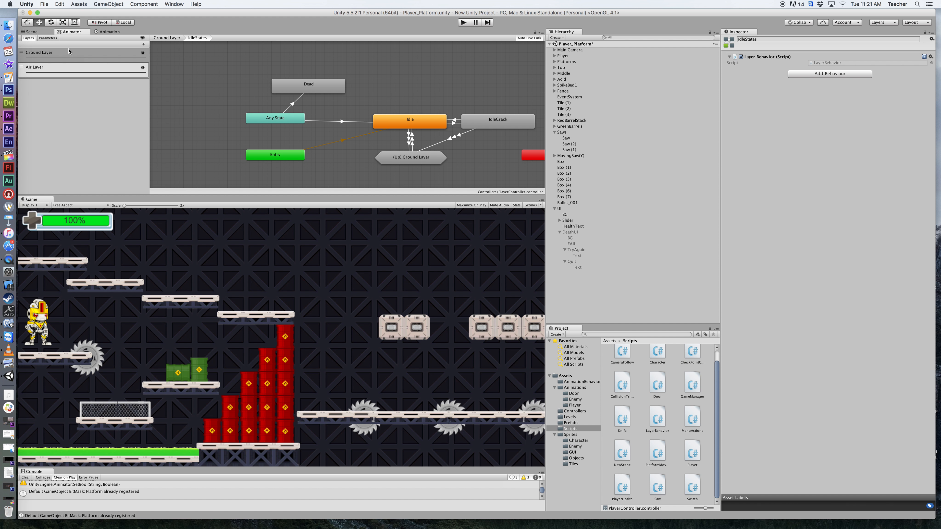
- Switch back to Unity and add a Bool parameter named IsDead to the player's animator controller
{"action": "left_click", "coordinate": [51, 39]}
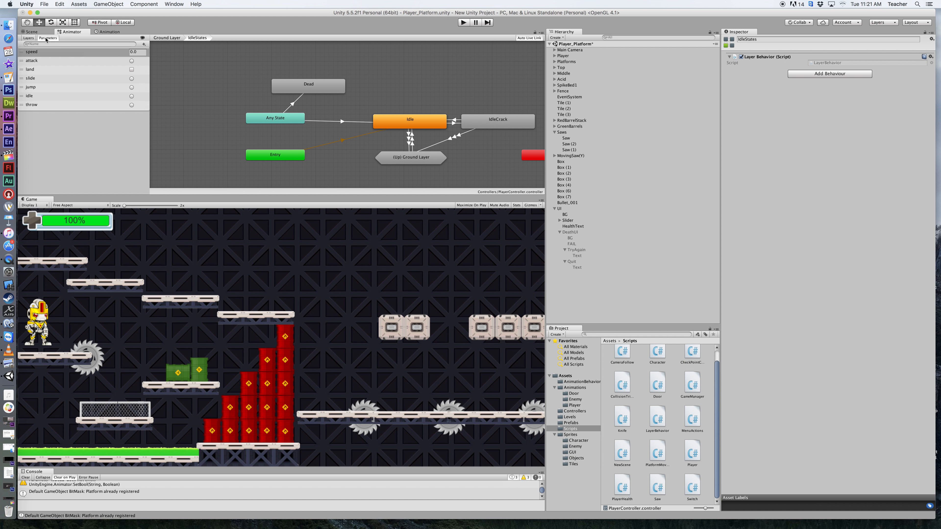
{"action": "left_click", "coordinate": [143, 45]}
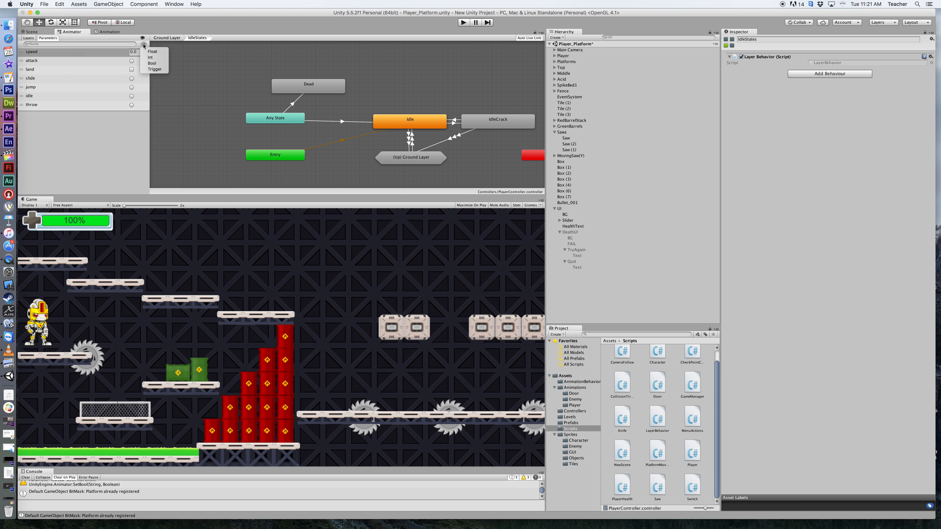
{"action": "left_click", "coordinate": [154, 64]}
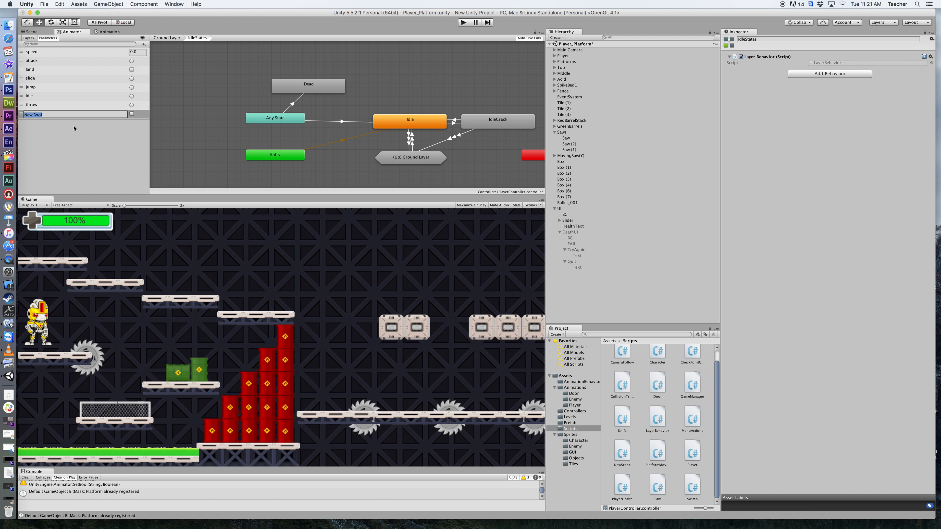
{"action": "key", "text": "BackSpace"}
{"action": "key", "text": "Return"}
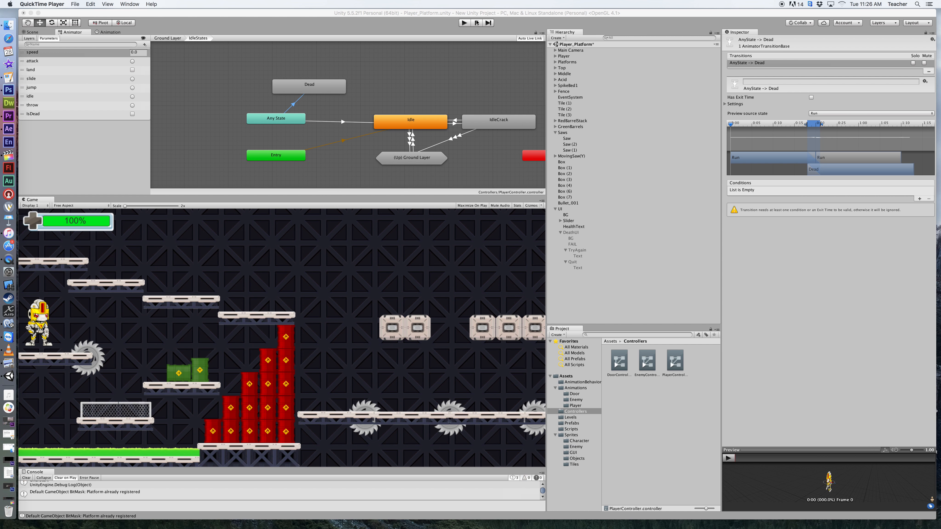
- Play-test the game until the player's health runs out, watching the IsDead parameter, and stop the game
{"action": "left_click", "coordinate": [464, 23]}
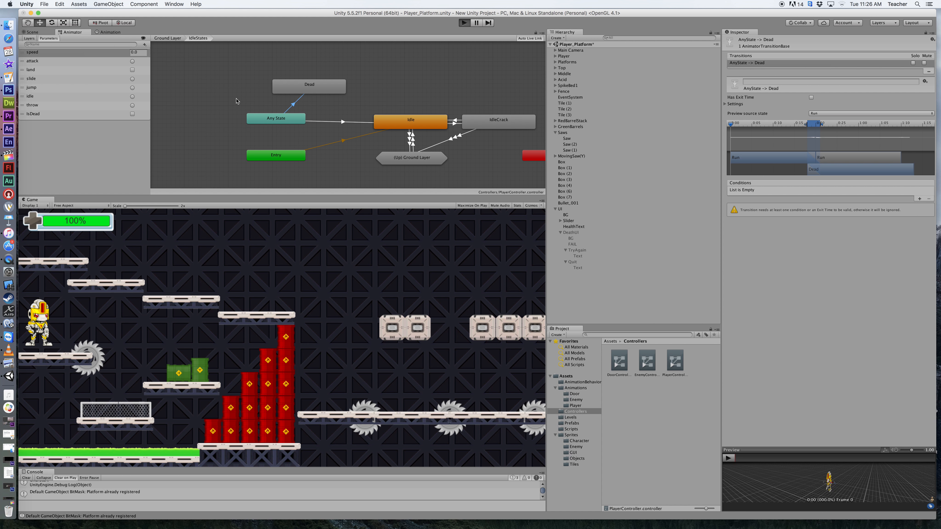
{"action": "left_click", "coordinate": [132, 114]}
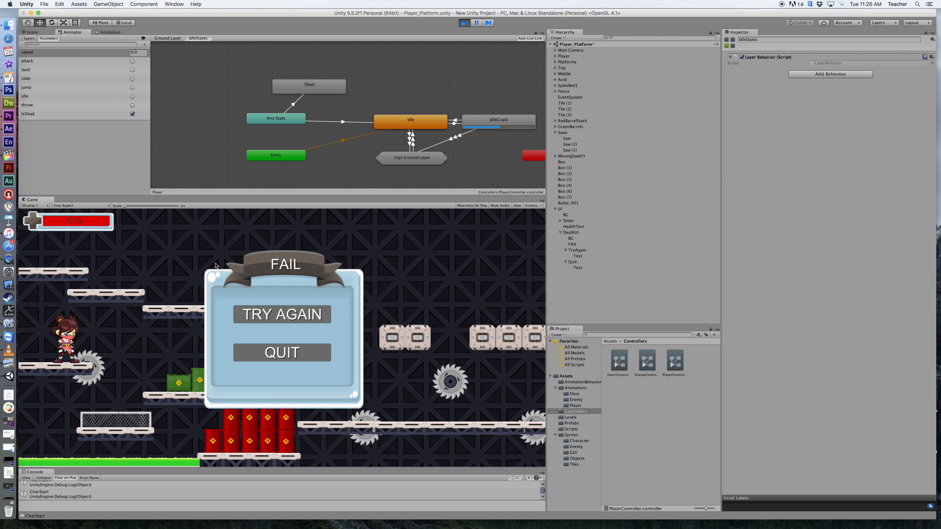
{"action": "left_click", "coordinate": [465, 25]}
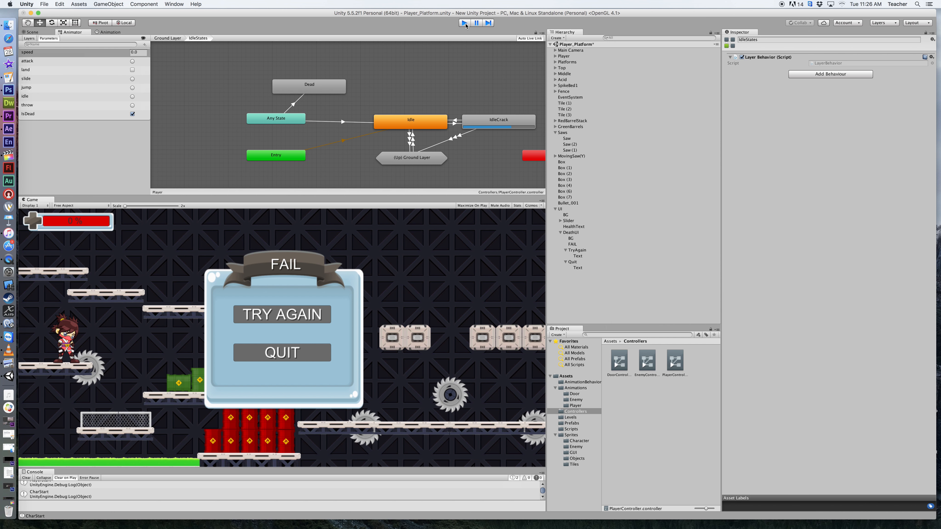
- Add an IsDead true condition to the transition from Any State to Dead in the Ground Layer's IdleStates
{"action": "left_click", "coordinate": [52, 114]}
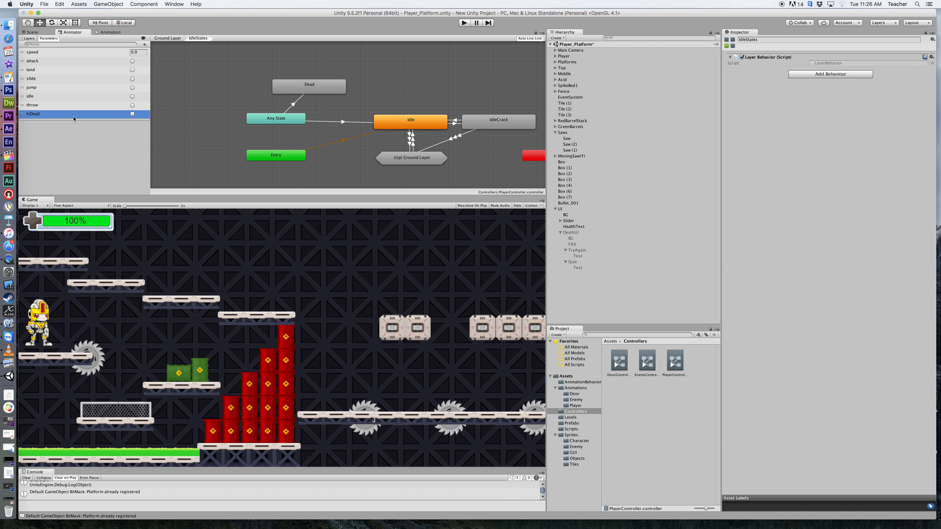
{"action": "left_click", "coordinate": [296, 89]}
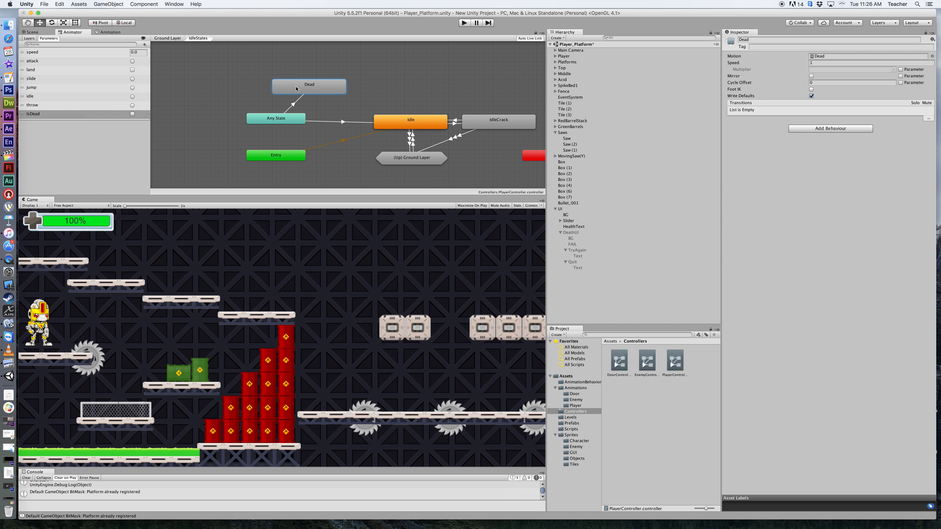
{"action": "left_click", "coordinate": [293, 106]}
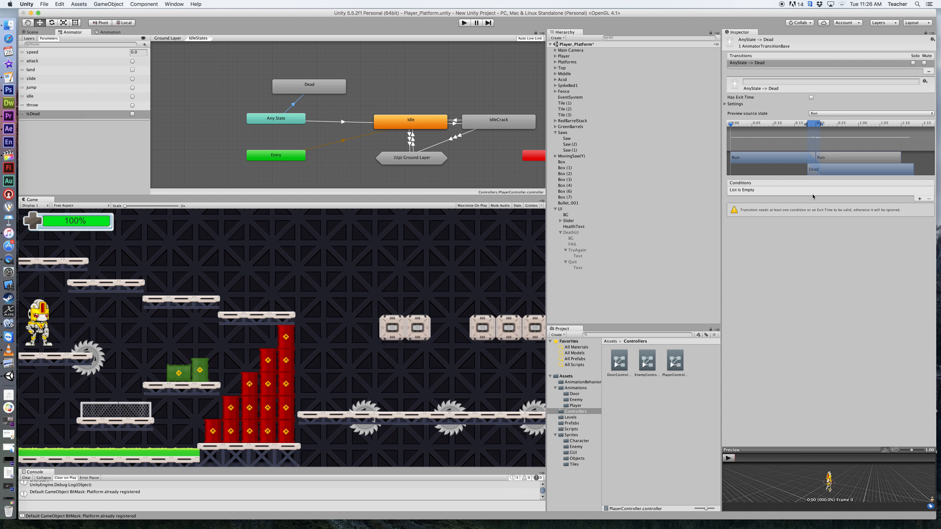
{"action": "left_click", "coordinate": [919, 200]}
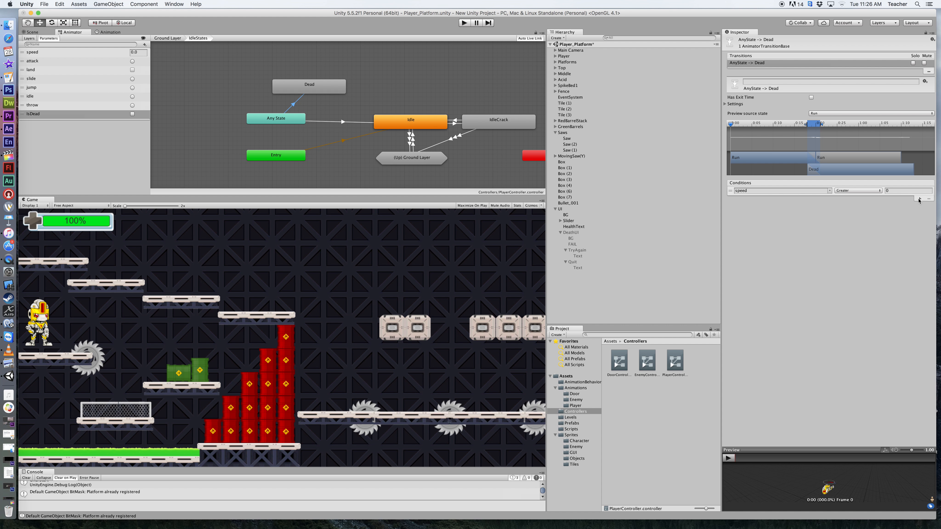
{"action": "left_click", "coordinate": [829, 191]}
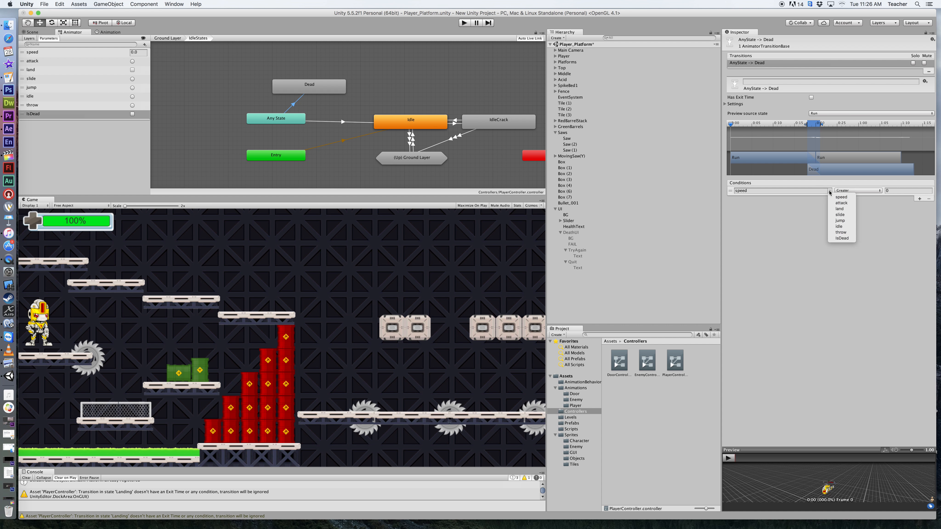
{"action": "left_click", "coordinate": [840, 238]}
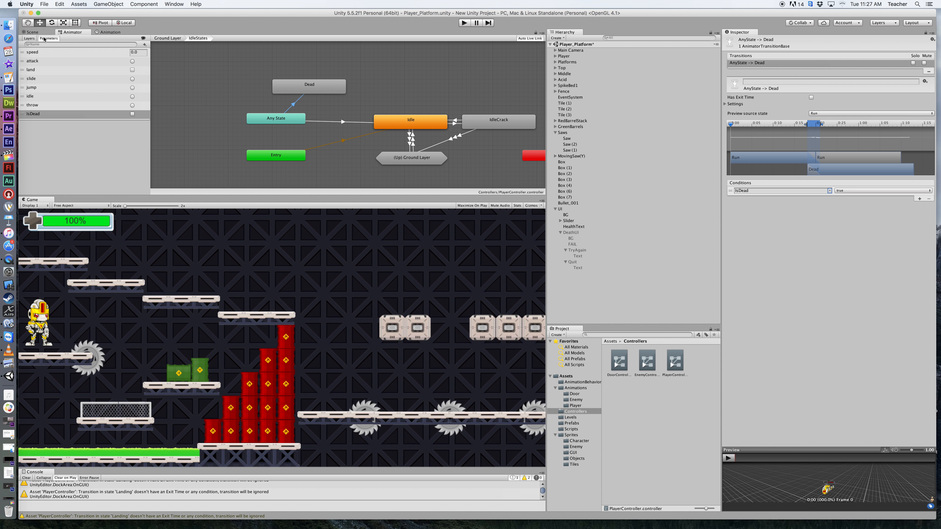
- Add an IsDead true condition to the New State to Dead transition in the Air Layer
{"action": "left_click", "coordinate": [28, 38]}
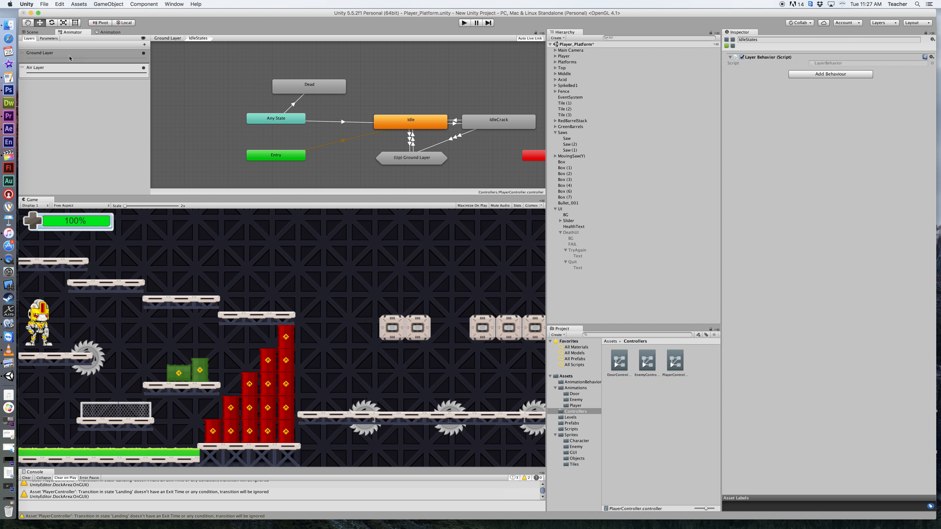
{"action": "left_click", "coordinate": [79, 70]}
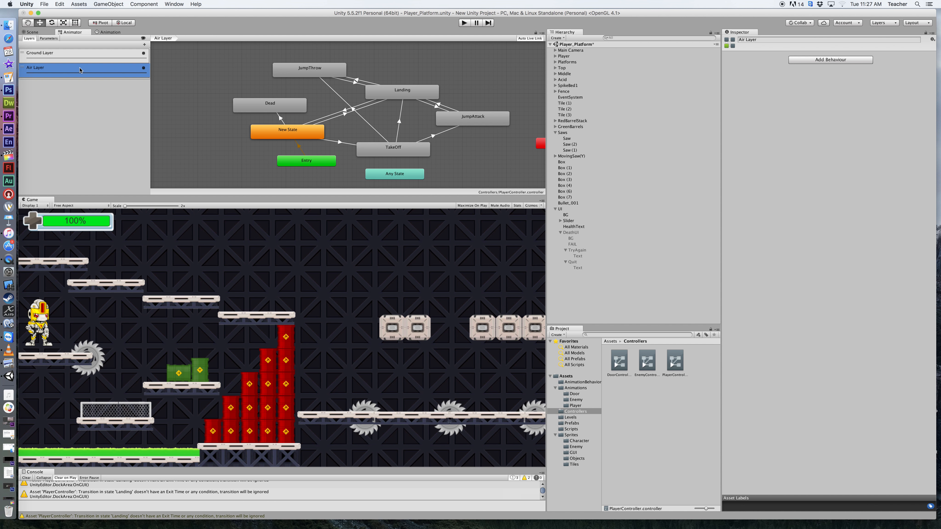
{"action": "left_click", "coordinate": [268, 106]}
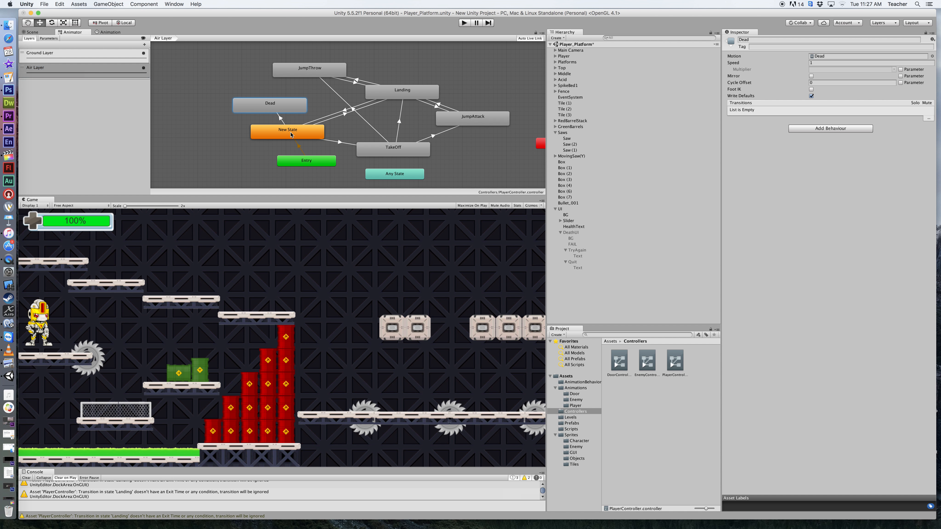
{"action": "left_click", "coordinate": [280, 119]}
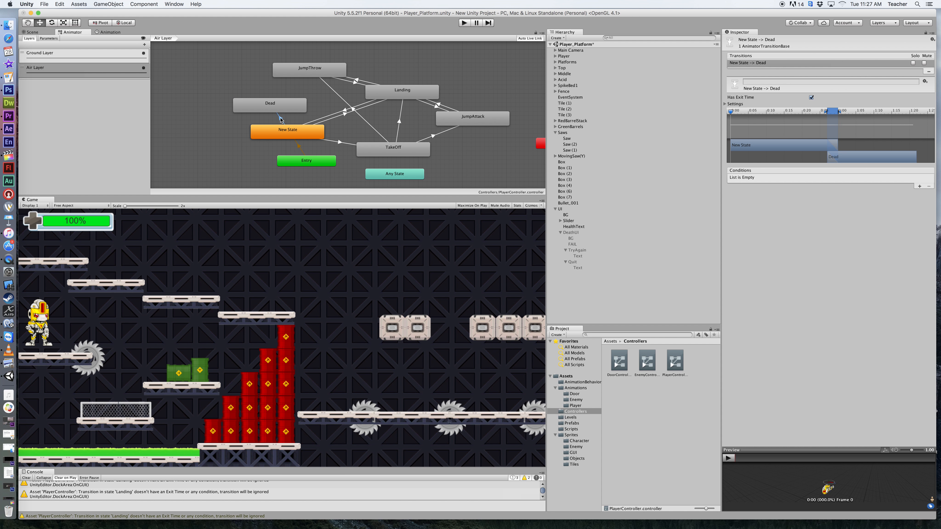
{"action": "left_click", "coordinate": [919, 187]}
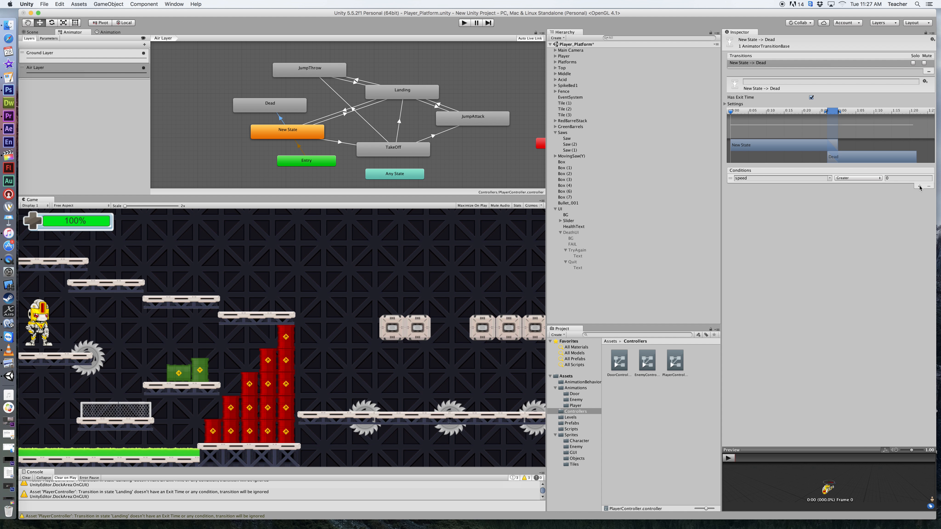
{"action": "left_click", "coordinate": [829, 179]}
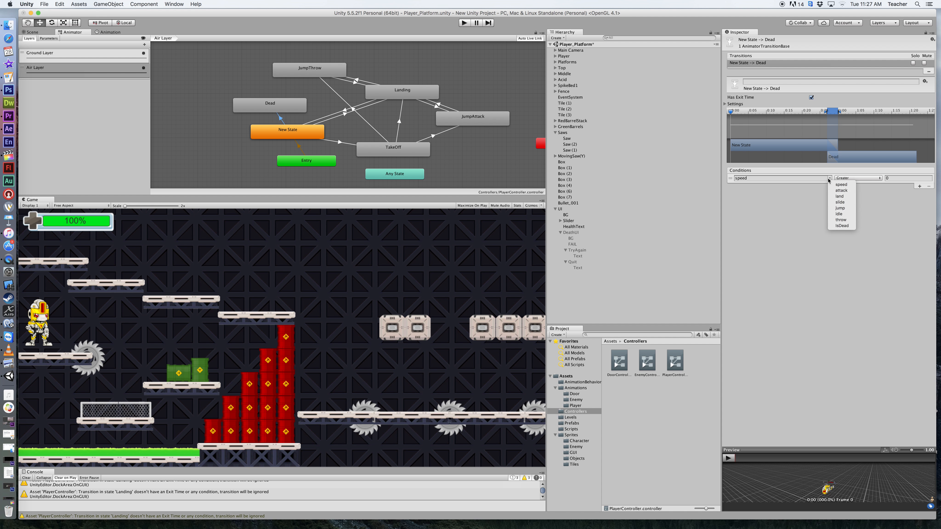
{"action": "left_click", "coordinate": [844, 226]}
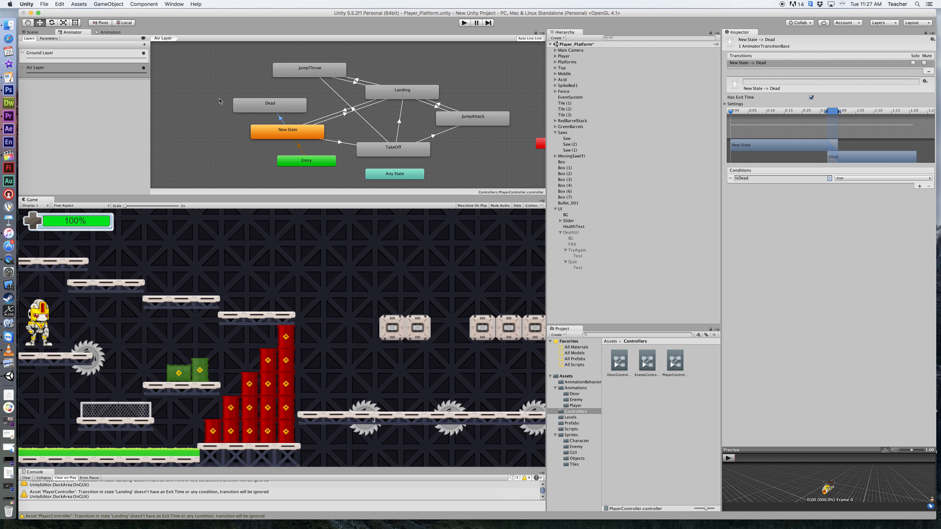
- Open IdleStates in the Ground Layer and play-test until the player's health runs out, watching the Dead state, and stop the game
{"action": "left_click", "coordinate": [115, 55]}
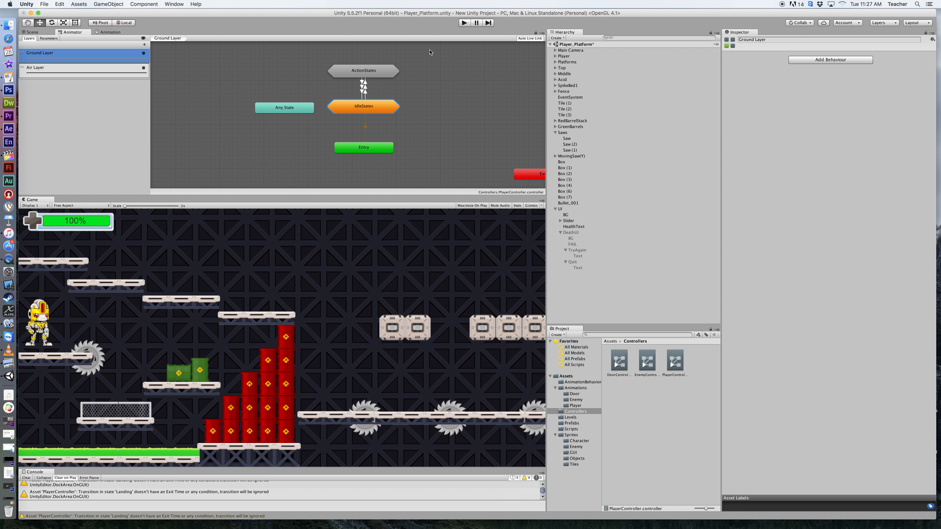
{"action": "double_click", "coordinate": [363, 107]}
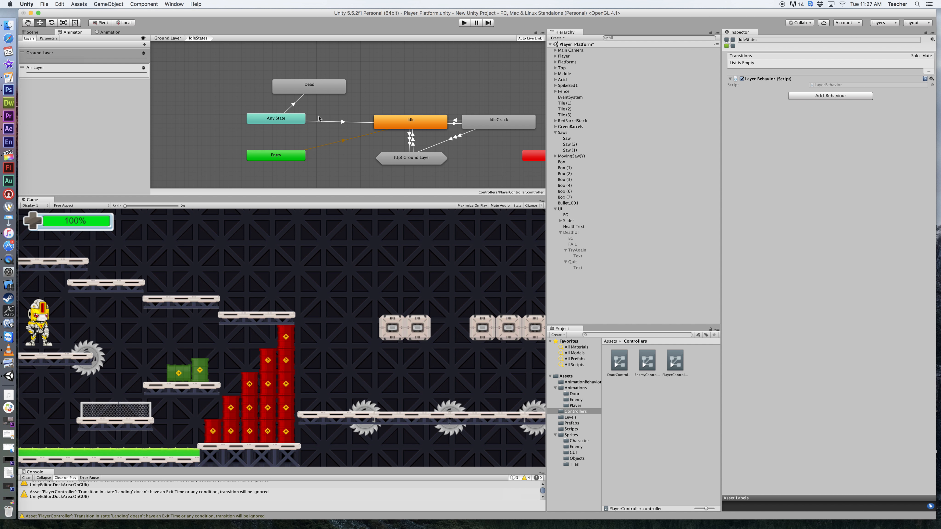
{"action": "left_click", "coordinate": [464, 22]}
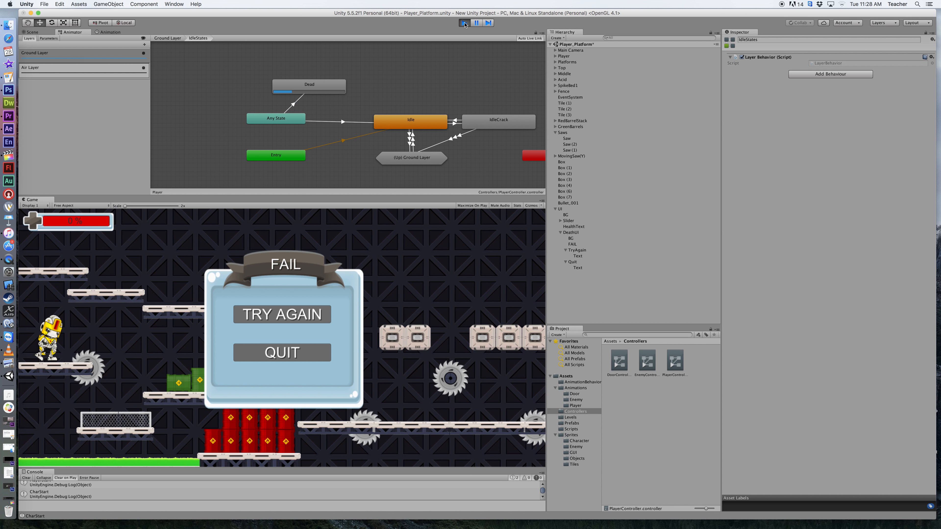
{"action": "left_click", "coordinate": [464, 22]}
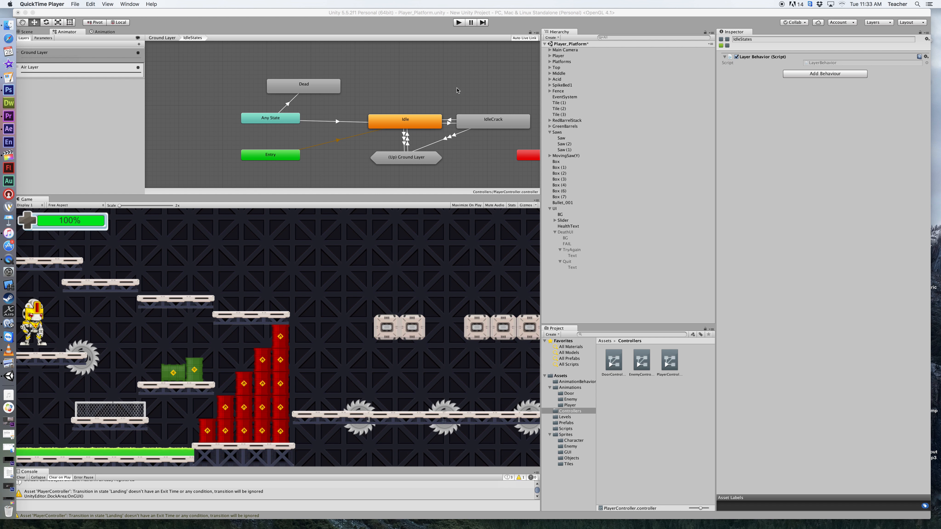
- Run the game until the player dies, and turn off Can Transition To Self on the Any State to Dead transition, leaving it off after stopping
{"action": "left_click", "coordinate": [458, 22]}
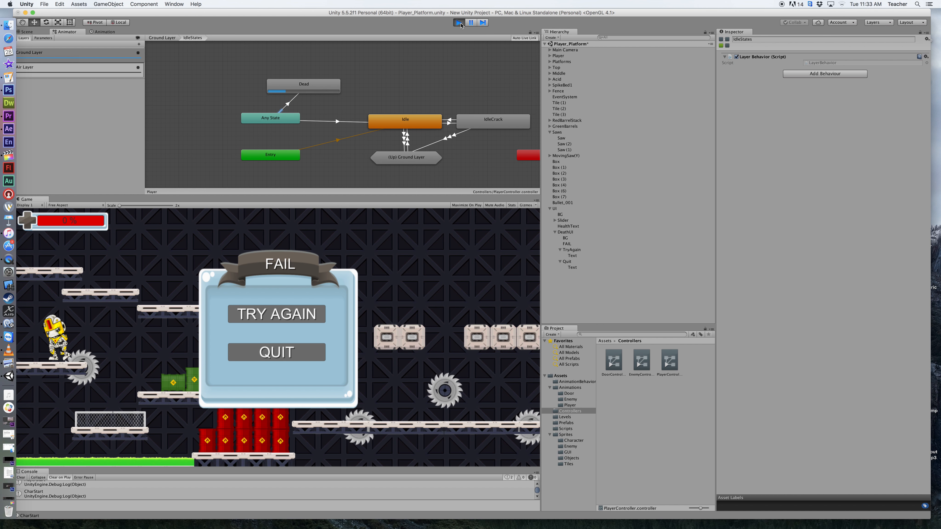
{"action": "left_click", "coordinate": [290, 95]}
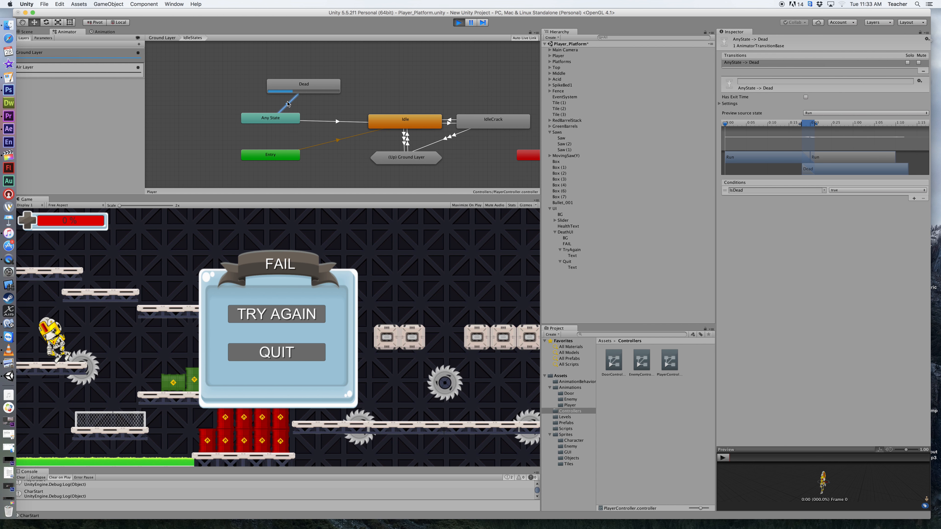
{"action": "left_click", "coordinate": [729, 104]}
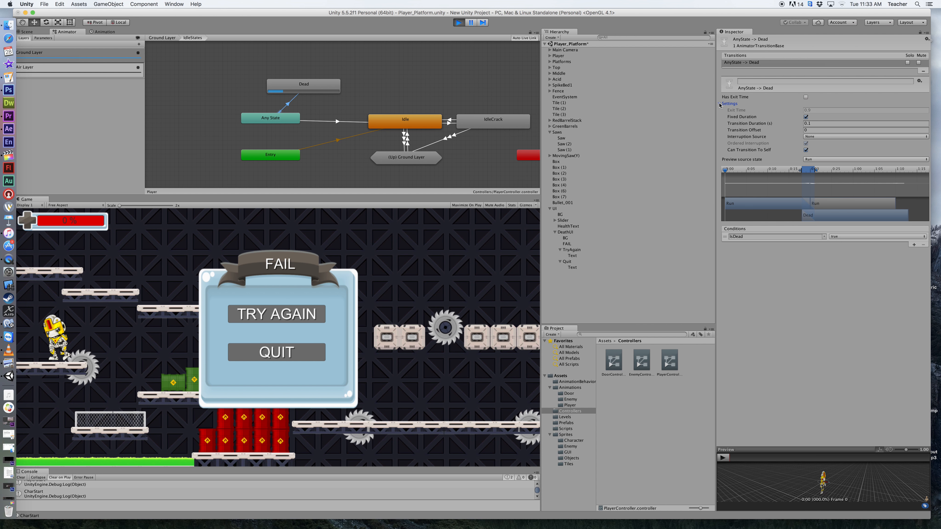
{"action": "left_click", "coordinate": [806, 151]}
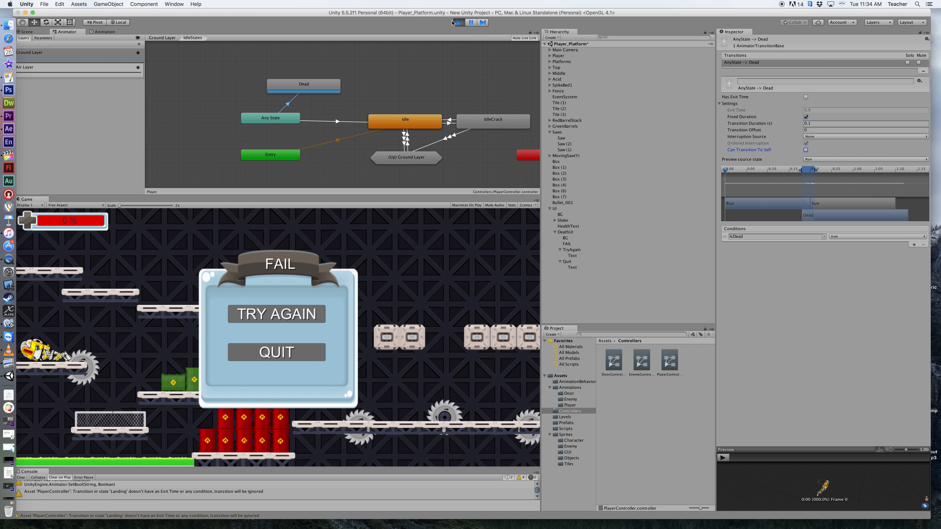
{"action": "left_click", "coordinate": [459, 23]}
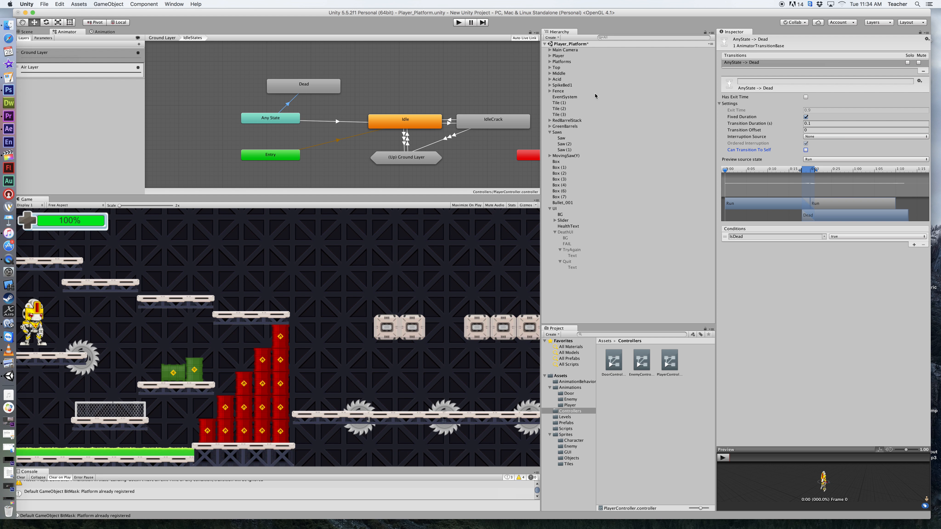
{"action": "left_click", "coordinate": [806, 151]}
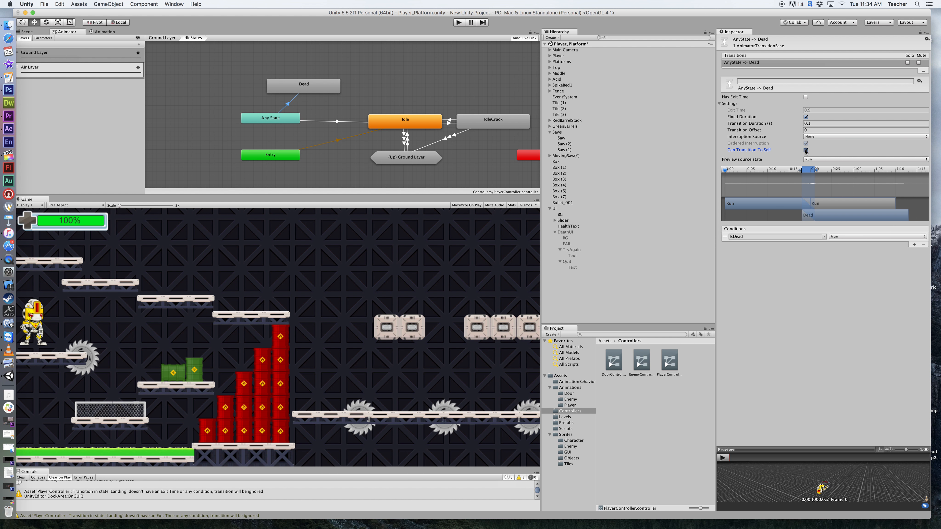
{"action": "left_click", "coordinate": [806, 151]}
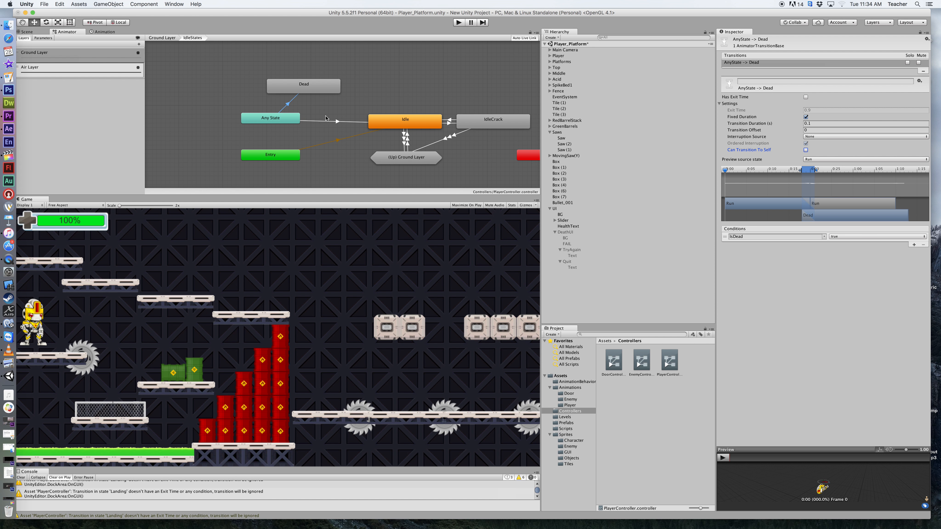
- Play-test the death animation with the updated transition, stop the game, and switch to PlayerHealth.cs in MonoDevelop
{"action": "left_click", "coordinate": [459, 22]}
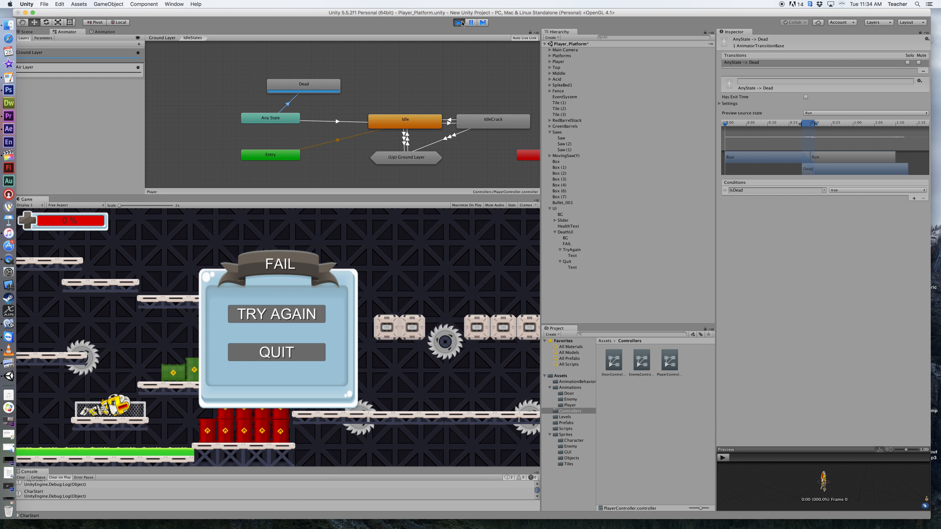
{"action": "left_click", "coordinate": [458, 22]}
{"action": "key", "text": "super+Tab"}
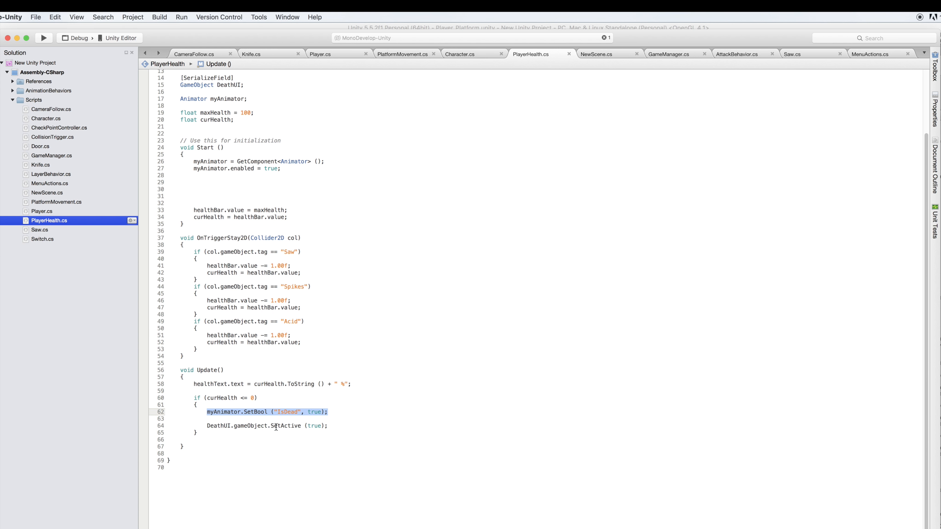